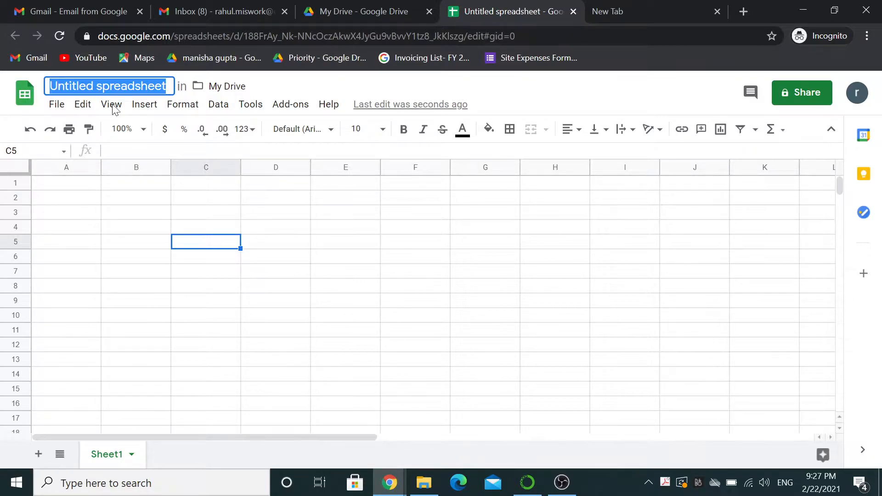
Look through the File menu, then dismiss it.
click(59, 109)
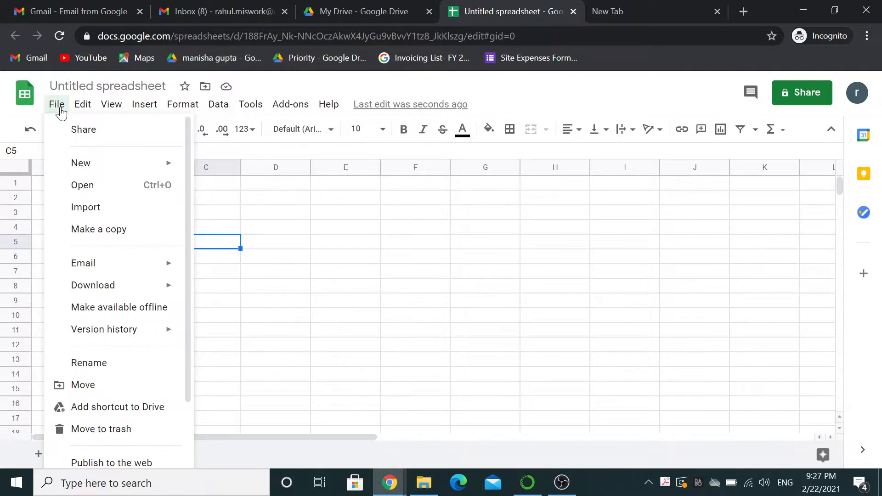
drag(187, 236, 208, 195)
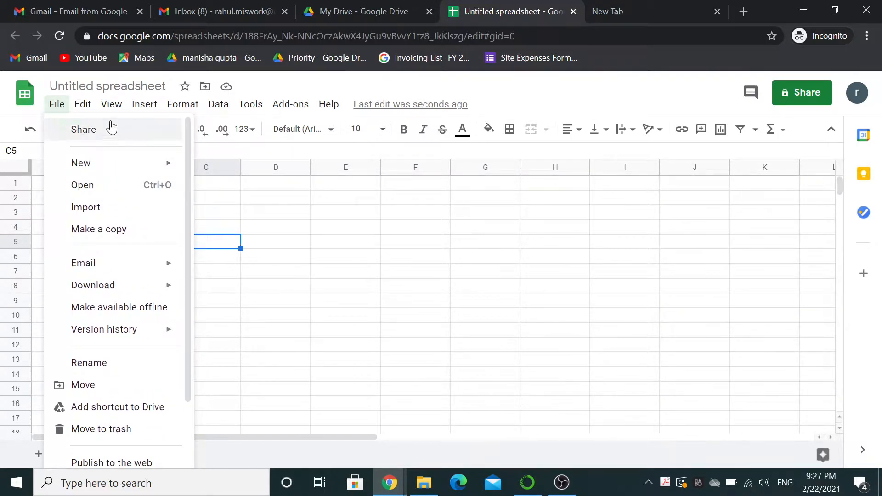
mouse_move(88, 109)
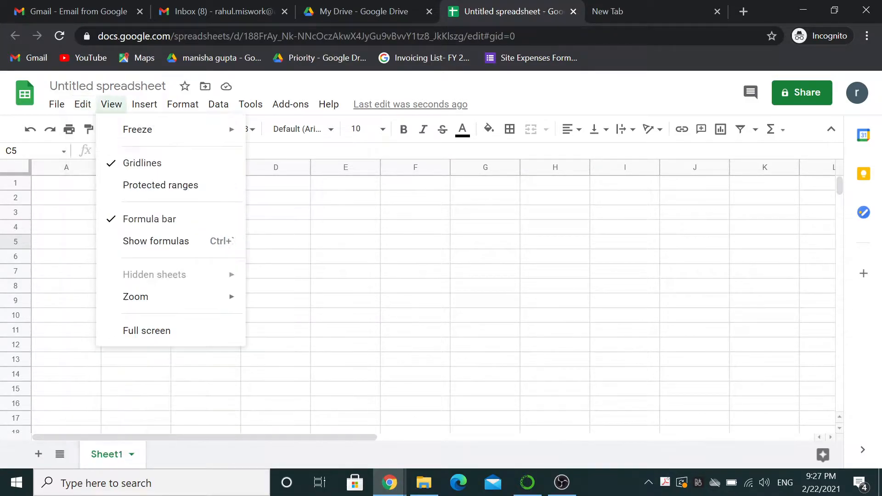
click(340, 186)
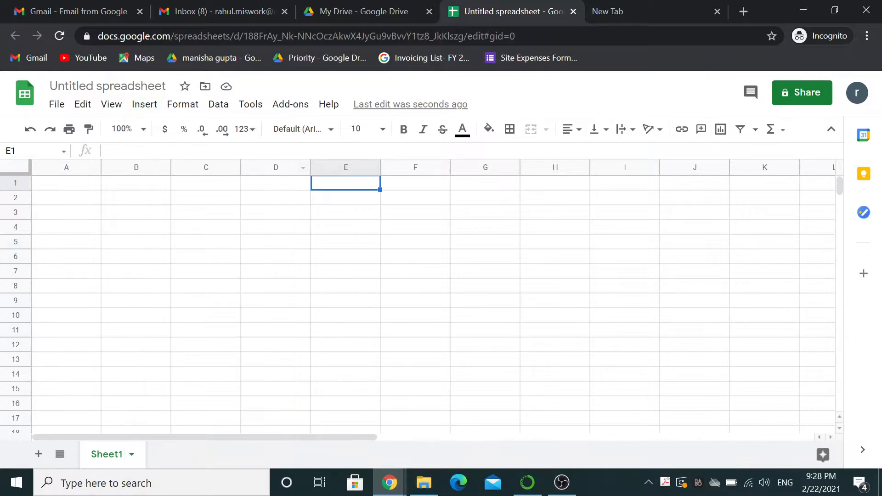
Retitle the spreadsheet 'Goolge Sheet basic concept part 2' and select cell B4.
click(110, 87)
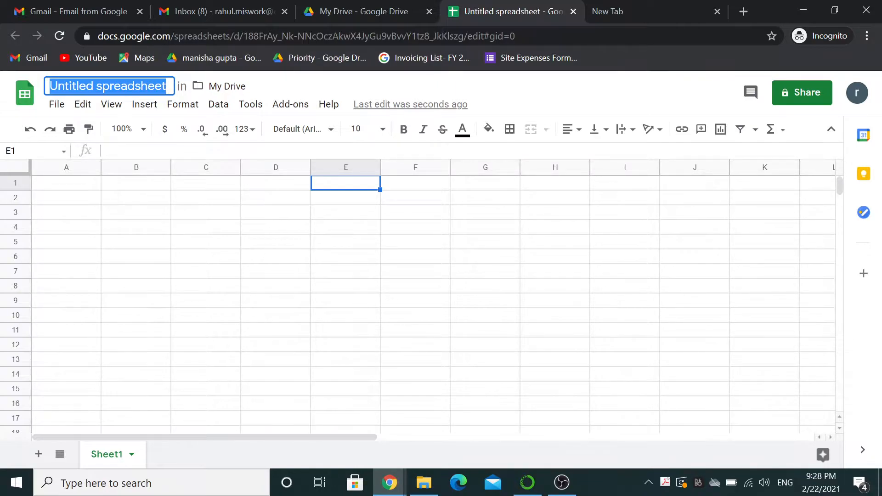
text(Goolge )
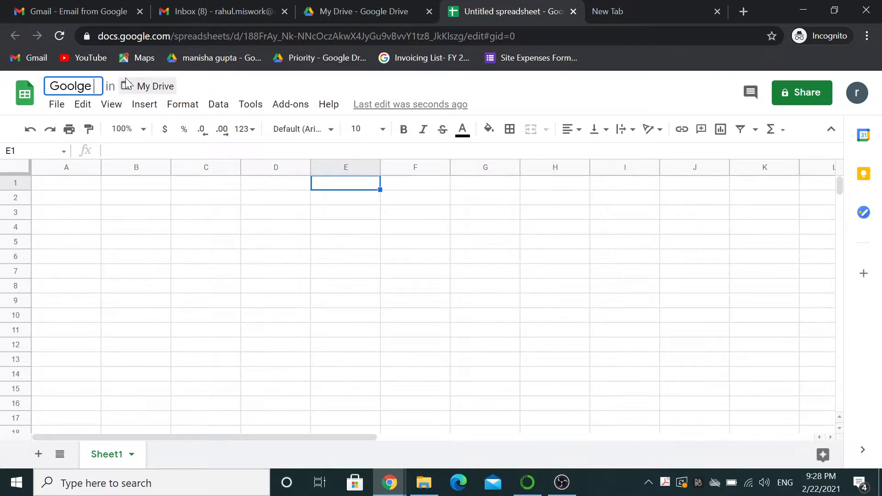
text(Sheet )
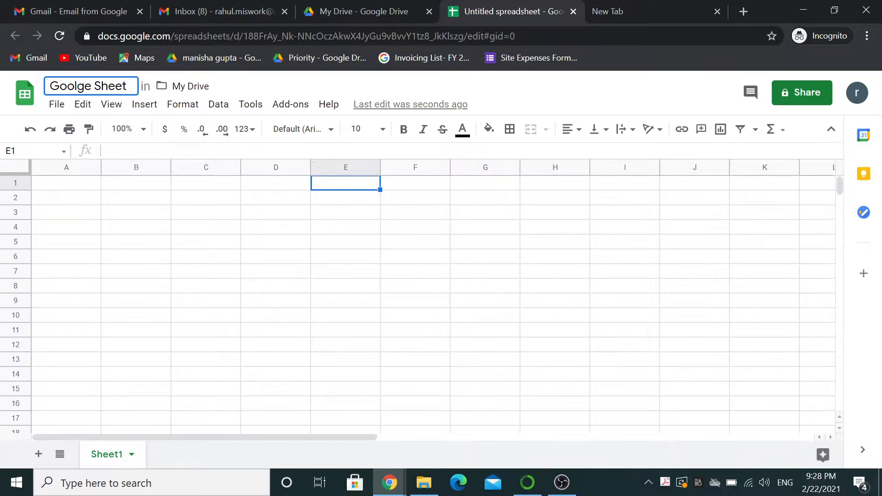
text(bas)
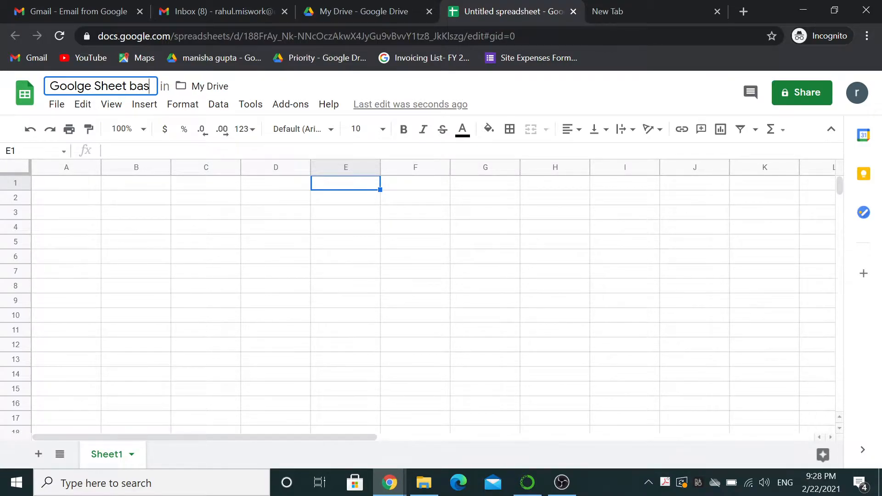
text(ic con)
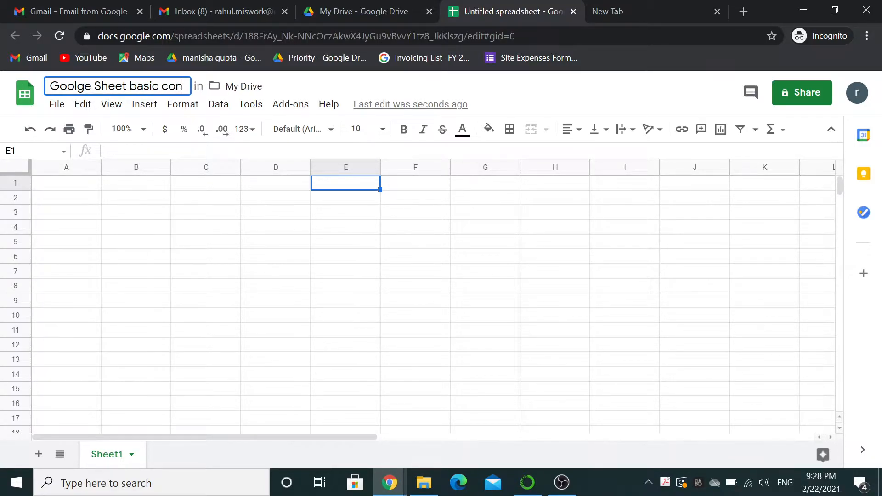
text(cept part 2)
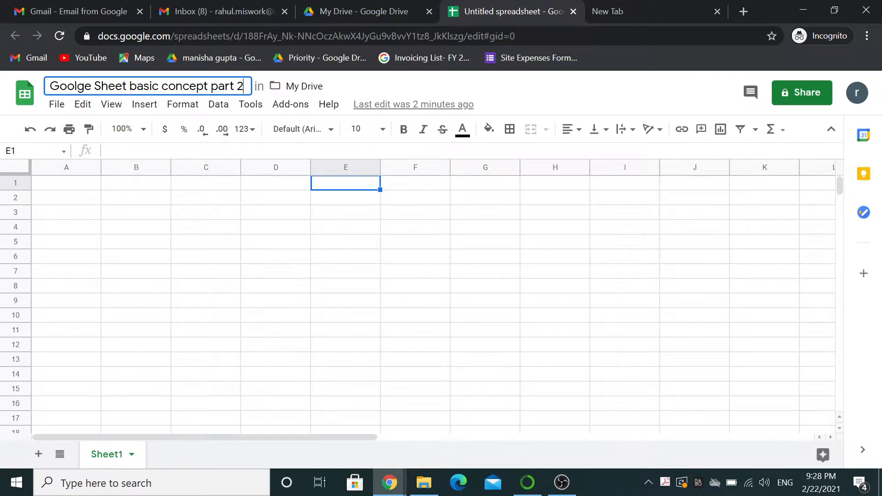
key(Return)
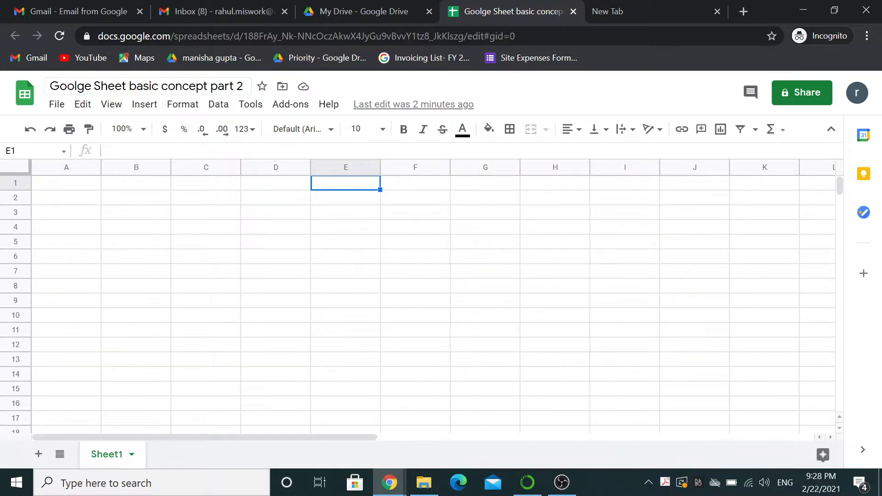
click(118, 232)
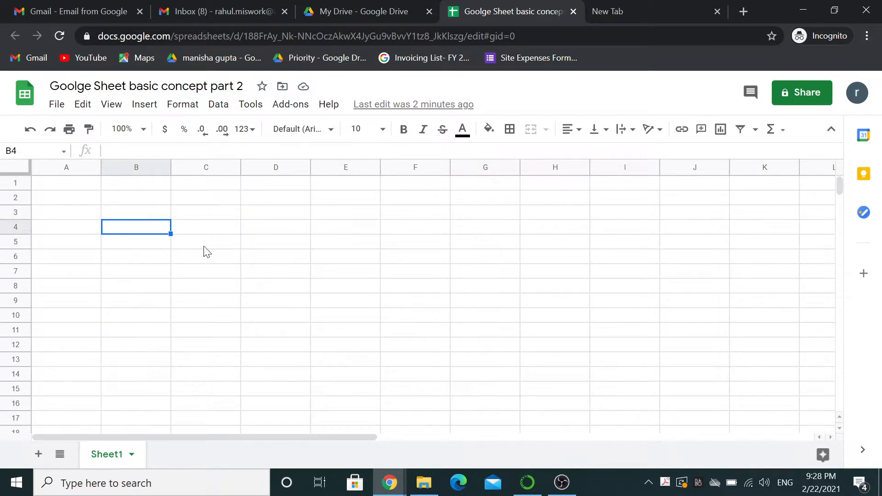
Browse the Edit, Insert and View menus, then select cell D2.
click(85, 106)
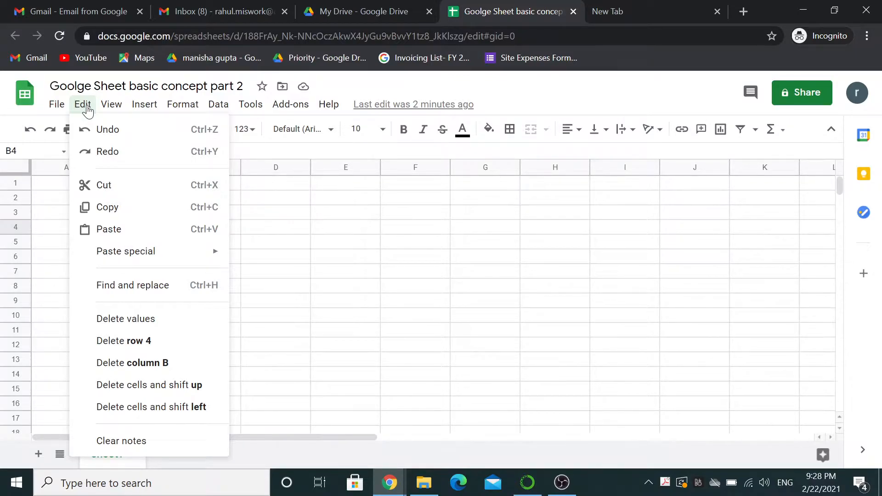
mouse_move(111, 104)
mouse_move(117, 131)
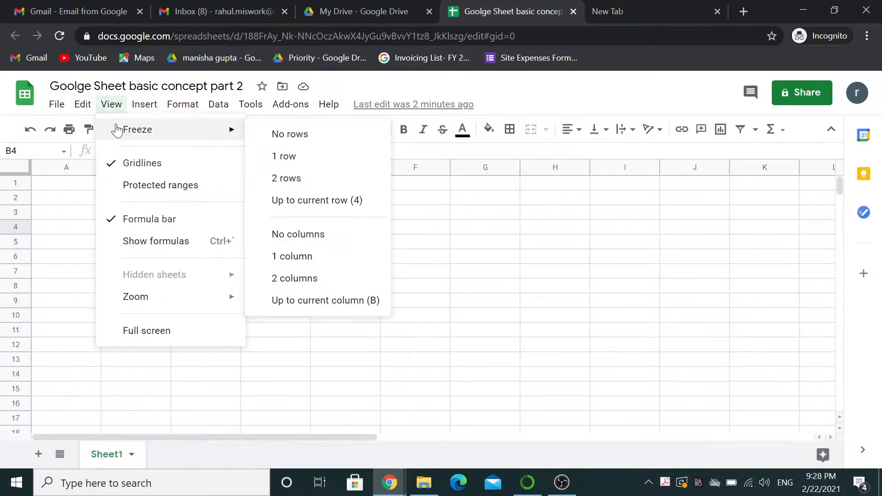
mouse_move(76, 109)
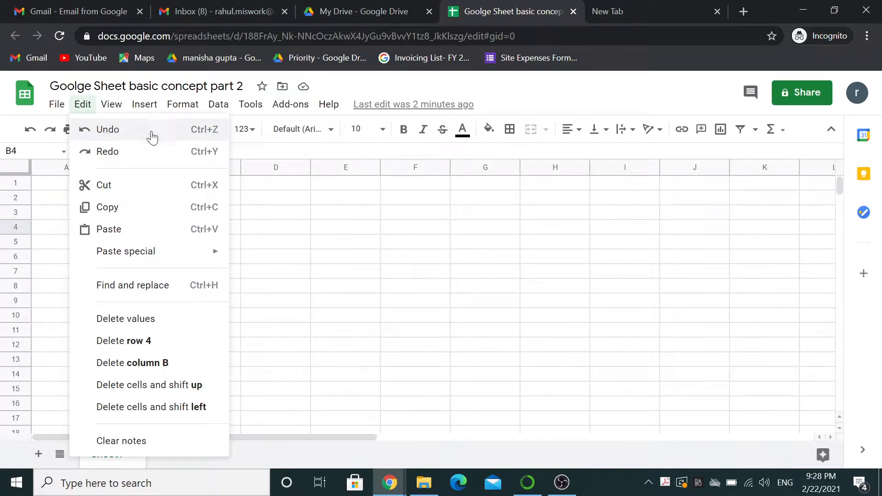
click(281, 198)
text(gadf)
key(Return)
text(F)
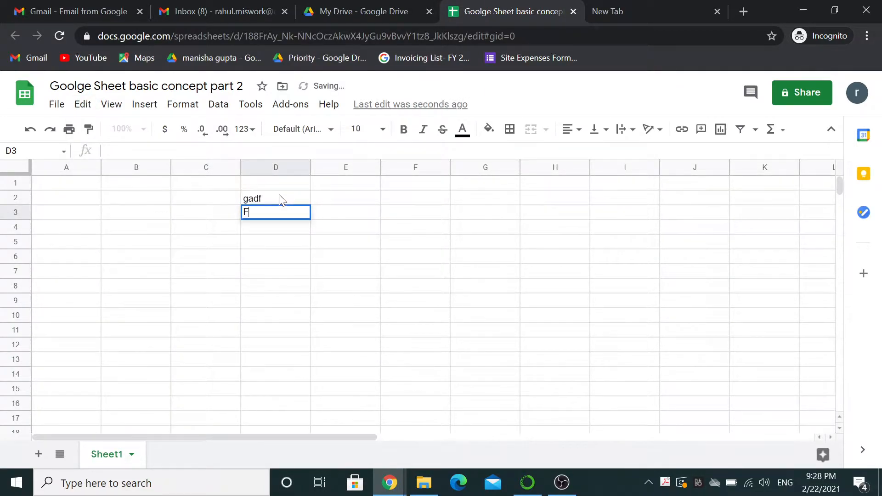
key(Return)
key(Up)
key(Up)
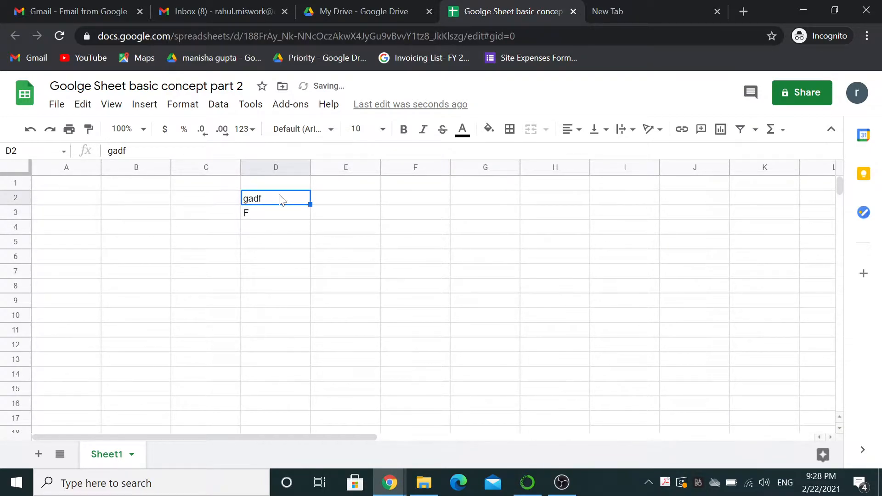
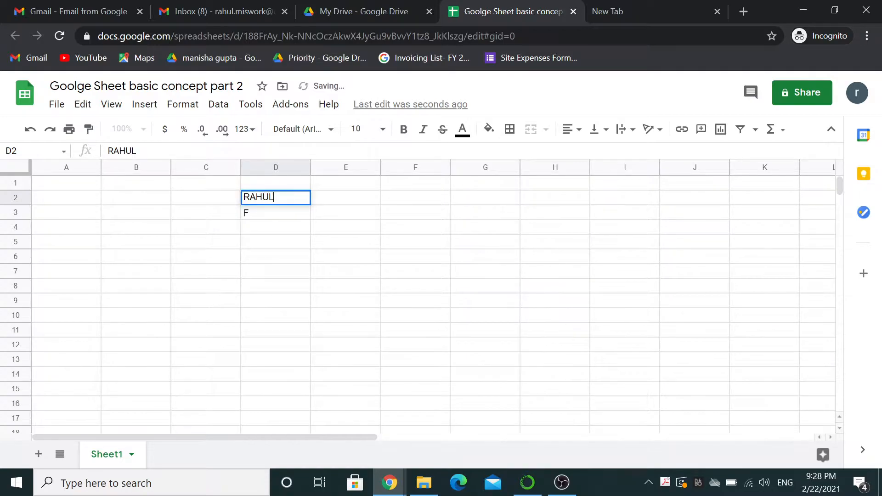
key(Return)
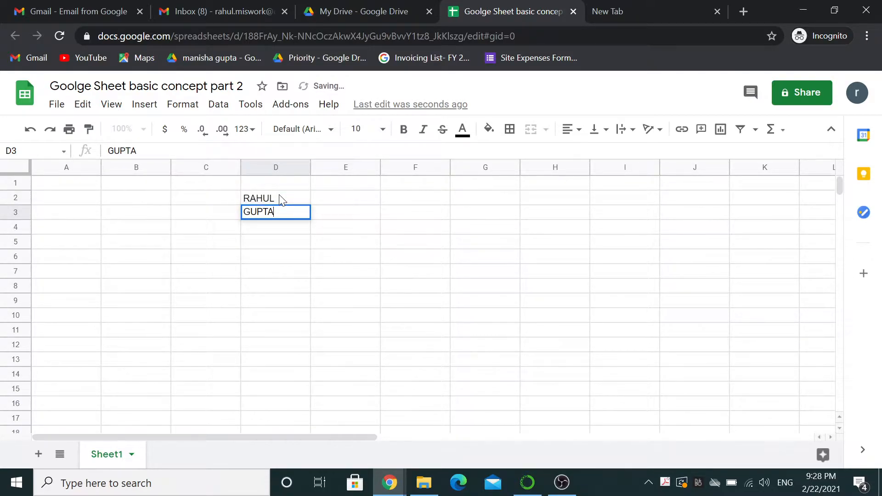
key(Return)
Edit the surname in D3, adding an extra A and then removing it.
key(Up)
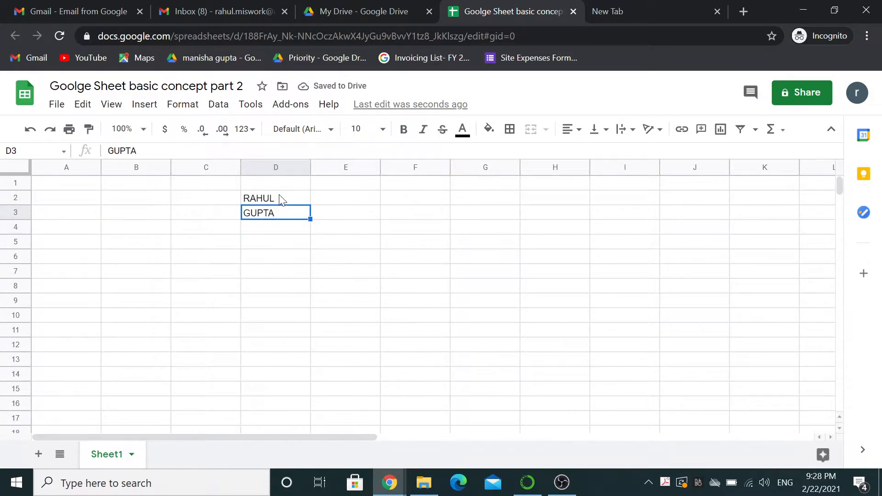
key(F2)
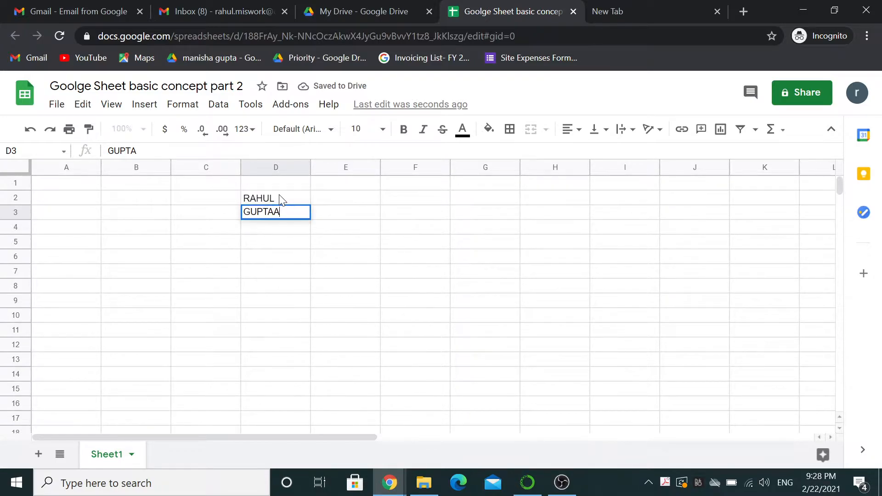
text(A)
key(Return)
key(Up)
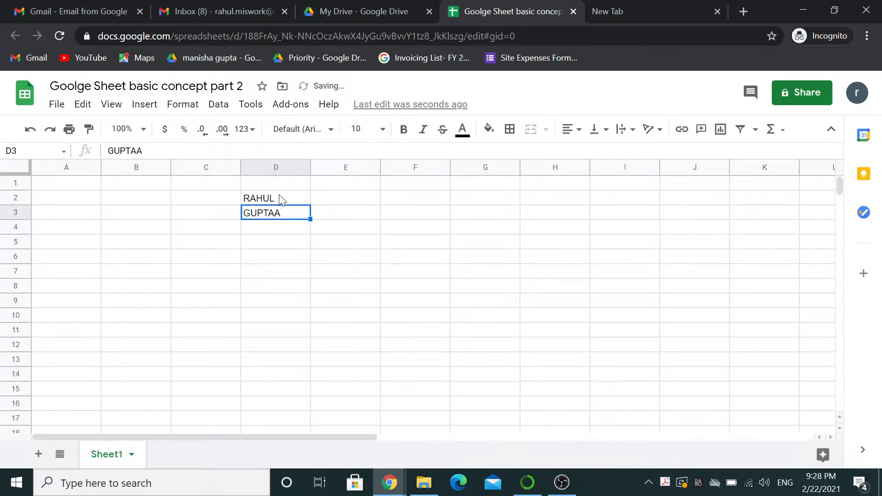
key(F2)
key(BackSpace)
key(Return)
Clear the surname from D3, leaving only RAHUL in D2.
key(Up)
key(F2)
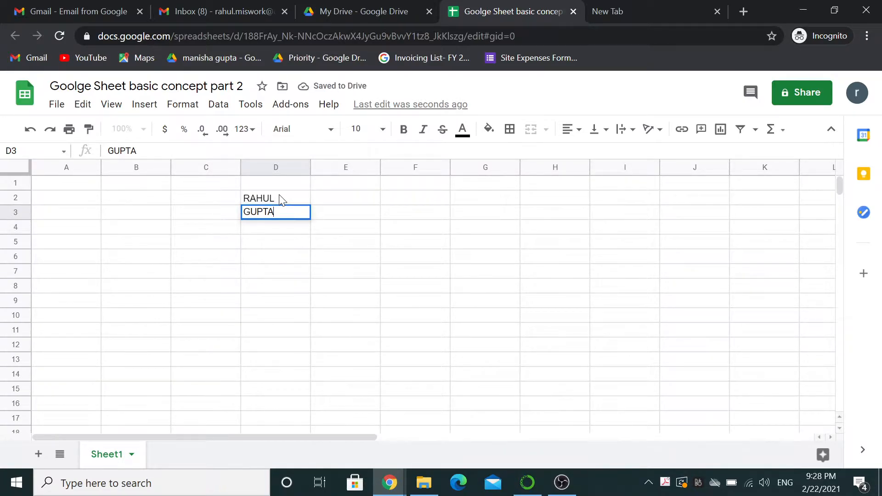
key(Return)
key(Up)
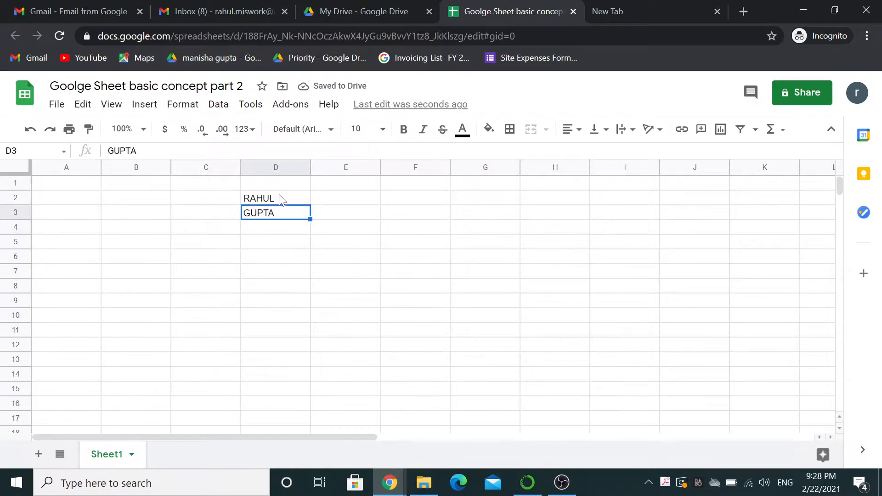
key(Delete)
click(83, 104)
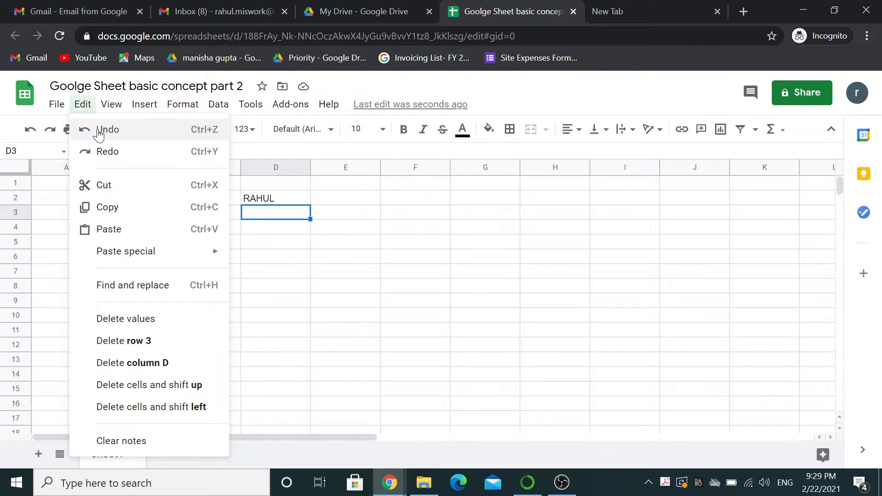
click(100, 132)
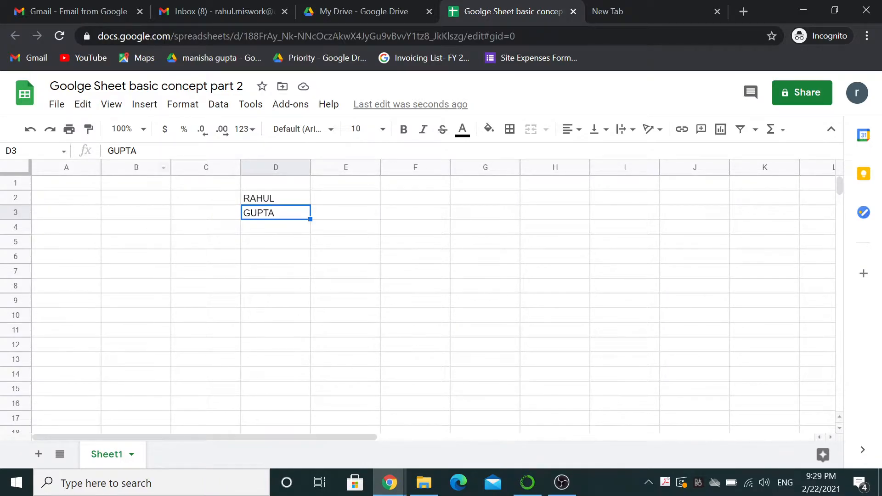
click(83, 105)
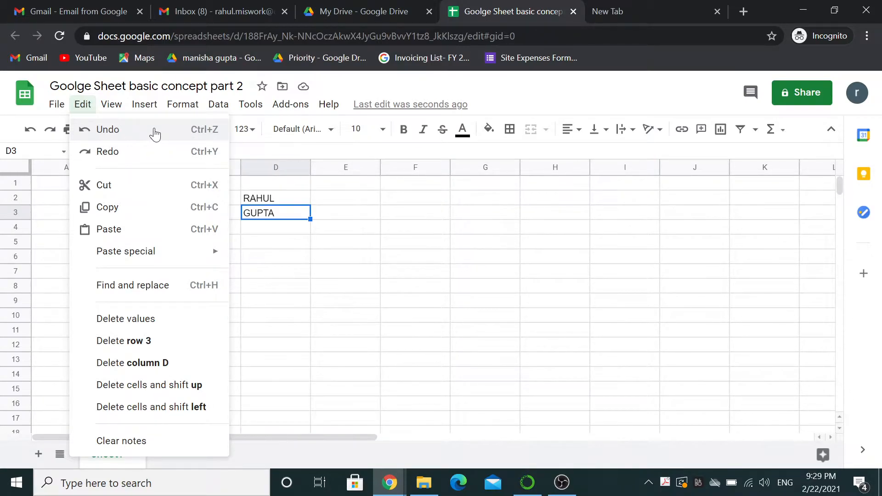
click(301, 231)
click(278, 214)
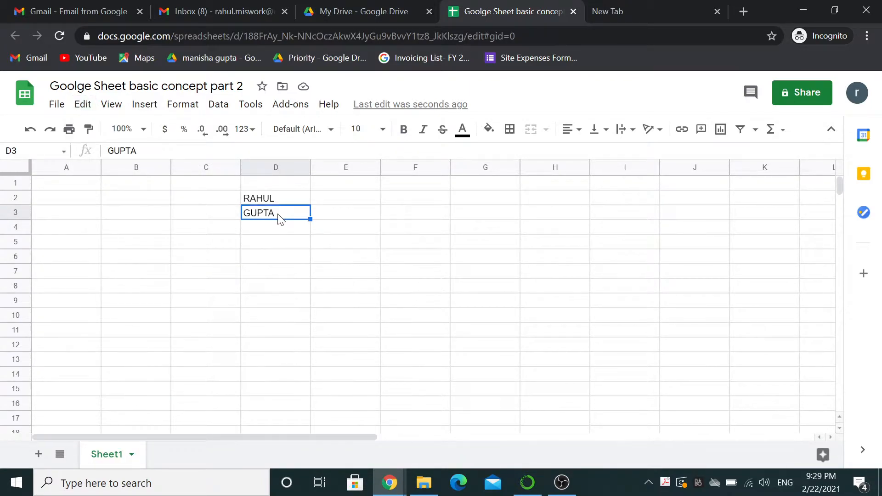
key(Delete)
Move 'RAHUL' from D2 into cell D4, then show the Edit menu.
click(77, 108)
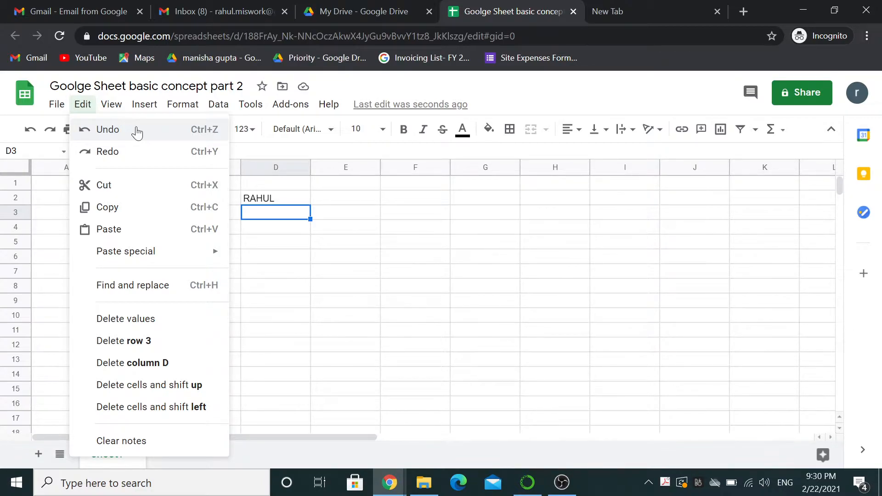
click(116, 183)
click(271, 202)
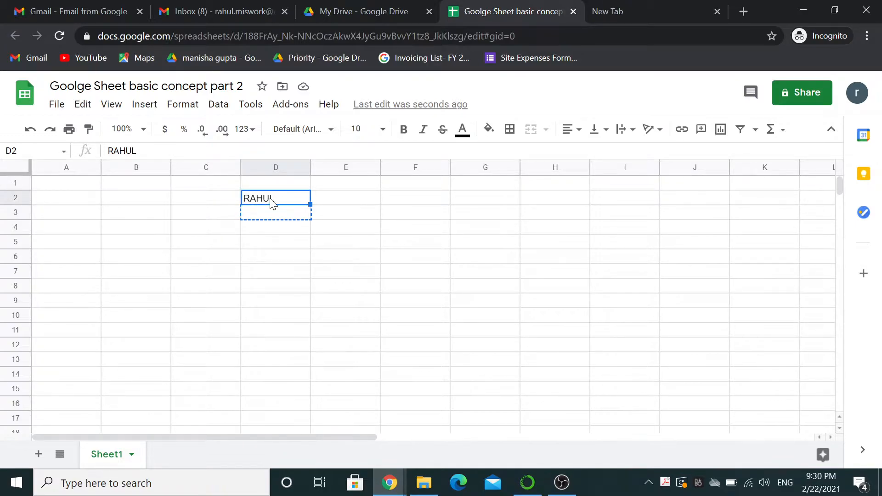
key(ctrl+c)
key(Down)
key(Down)
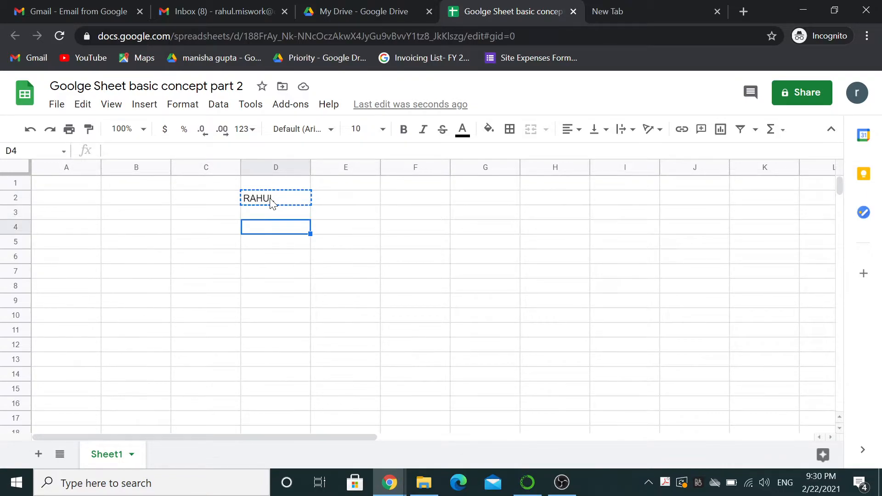
key(ctrl+v)
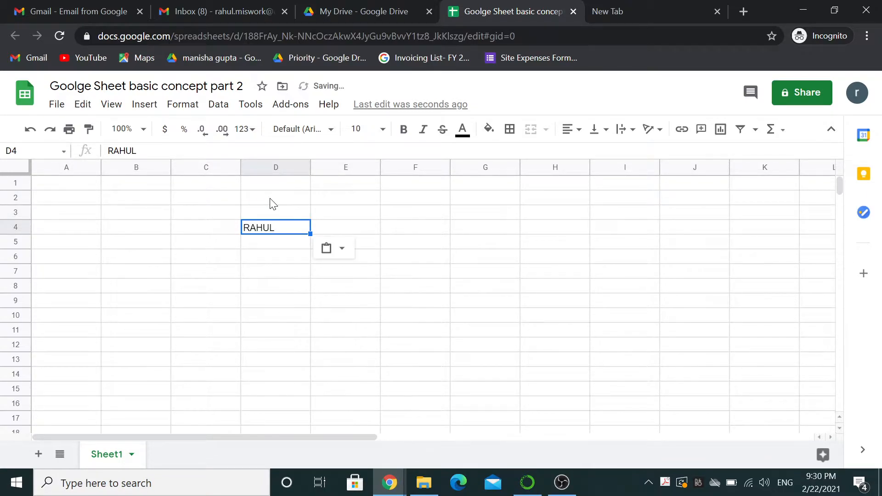
click(84, 113)
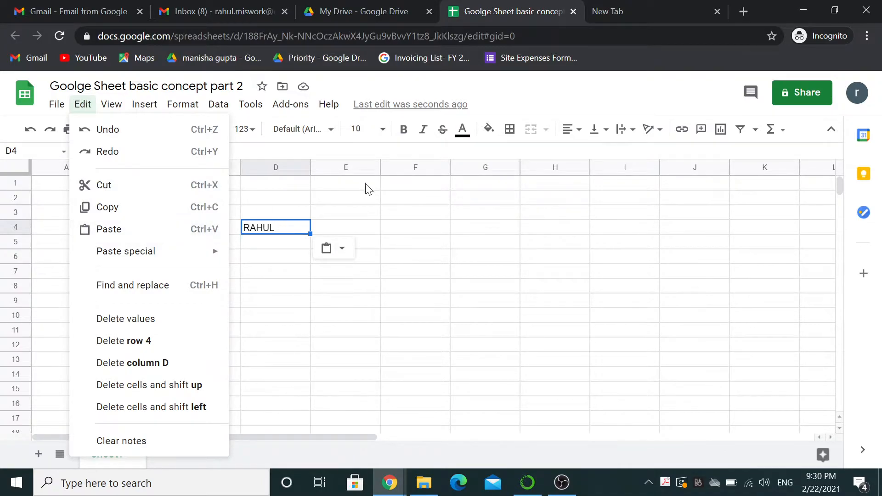
Enter 'rahul' in lowercase into E2, correcting typos, and reselect E2.
click(328, 200)
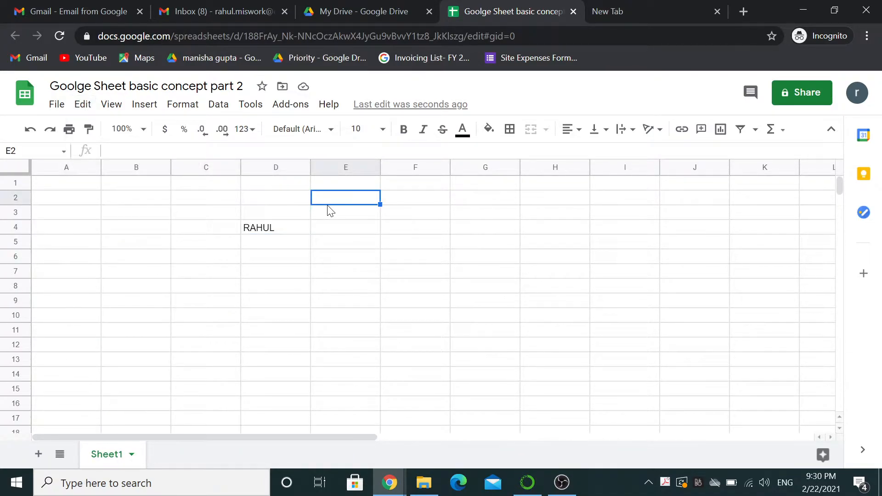
text(SDFAKLJFDASKL)
key(BackSpace)
key(BackSpace)
key(BackSpace)
key(BackSpace)
key(BackSpace)
key(BackSpace)
key(BackSpace)
key(BackSpace)
key(BackSpace)
key(BackSpace)
key(BackSpace)
key(BackSpace)
key(BackSpace)
text(Rhul)
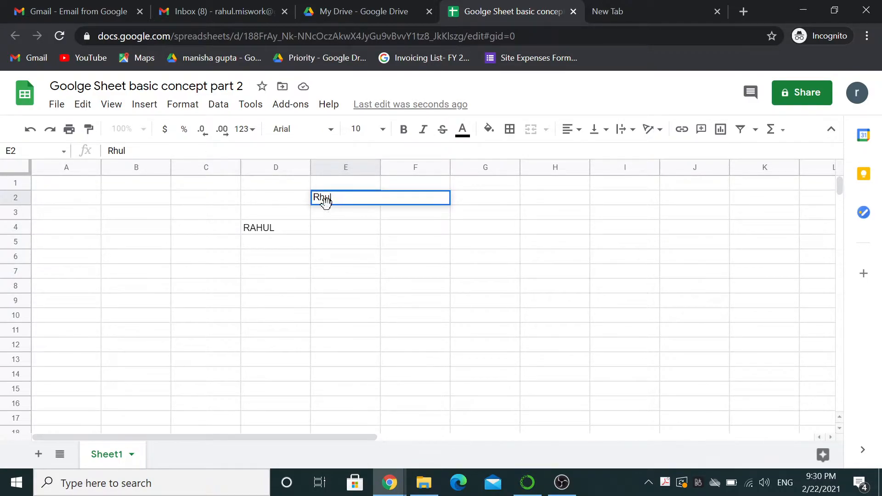
key(Return)
click(325, 201)
text(raa)
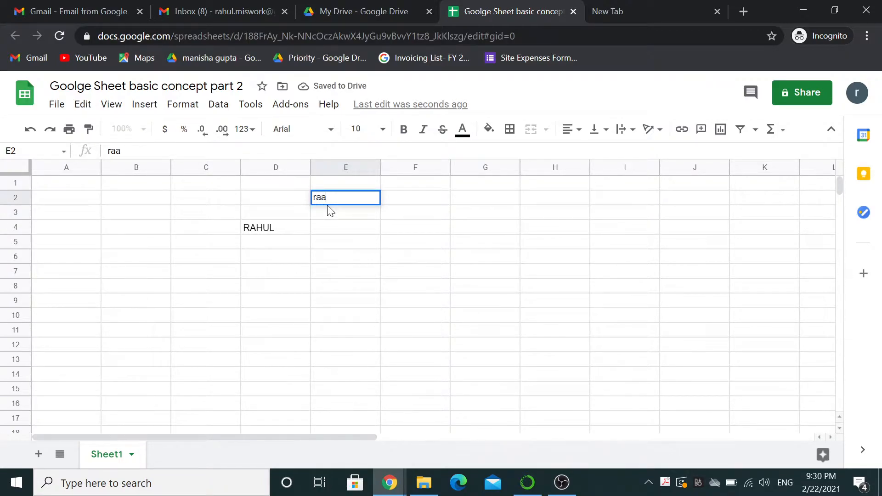
key(BackSpace)
text(hul)
key(Return)
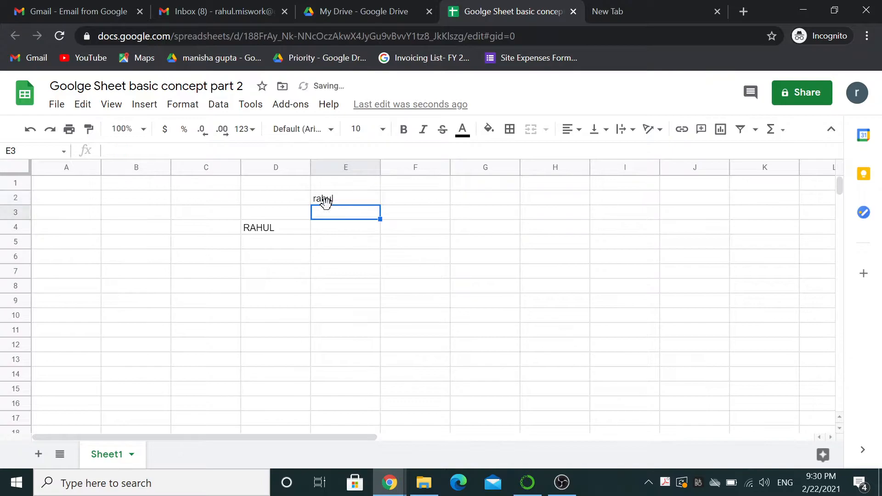
click(326, 201)
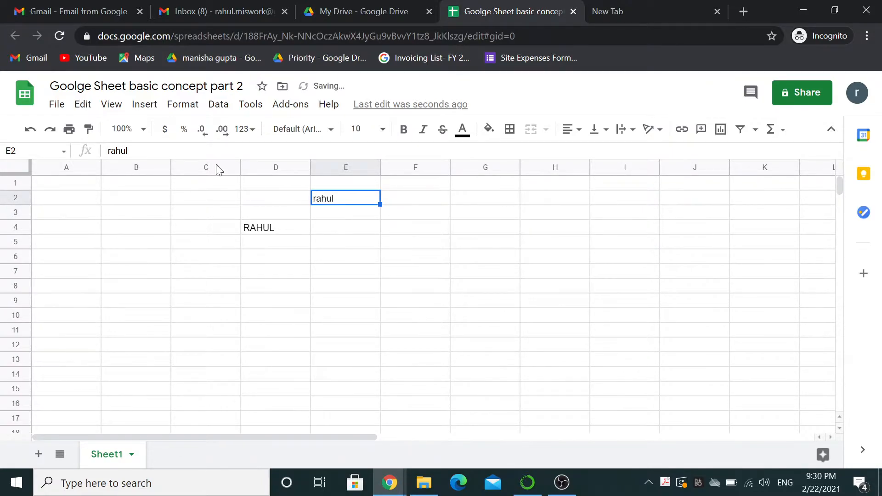
Copy E2, paste into E4 from the Edit menu, and install the Google Docs Offline extension.
click(83, 104)
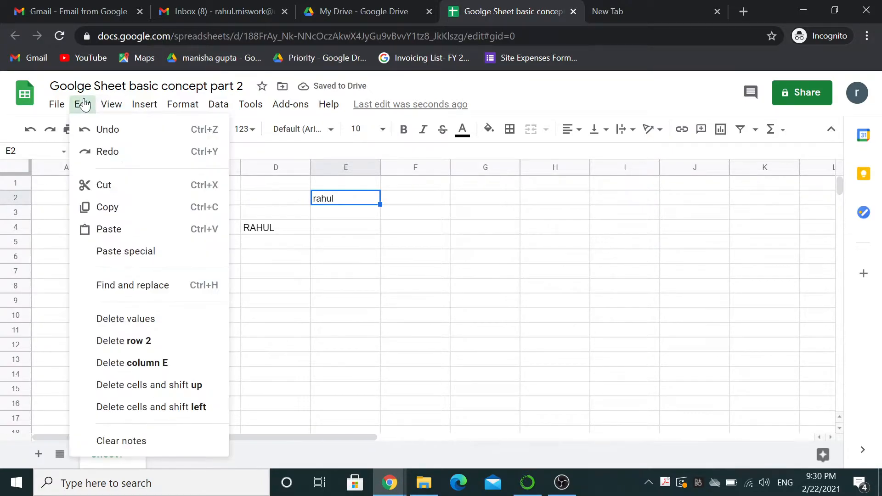
click(115, 206)
click(339, 231)
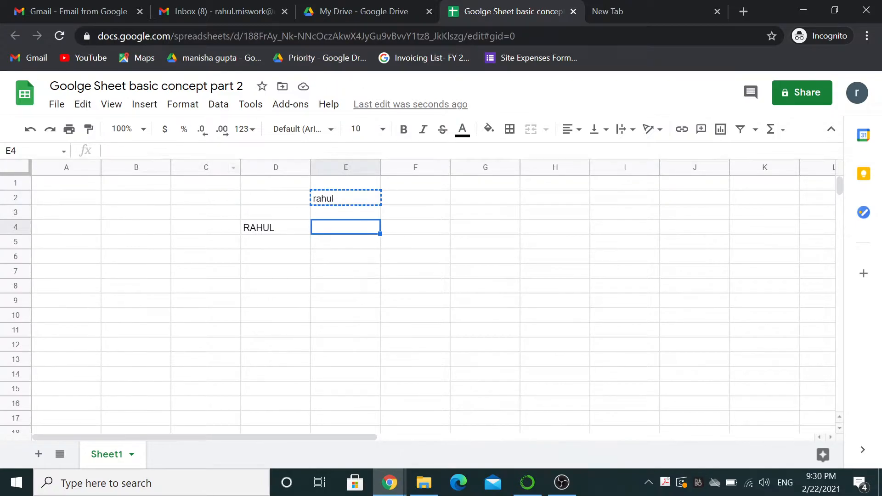
click(83, 106)
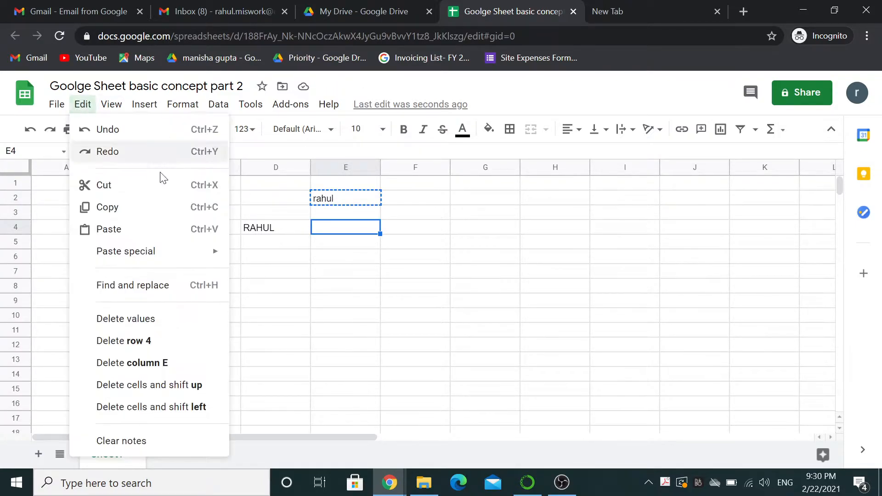
click(147, 235)
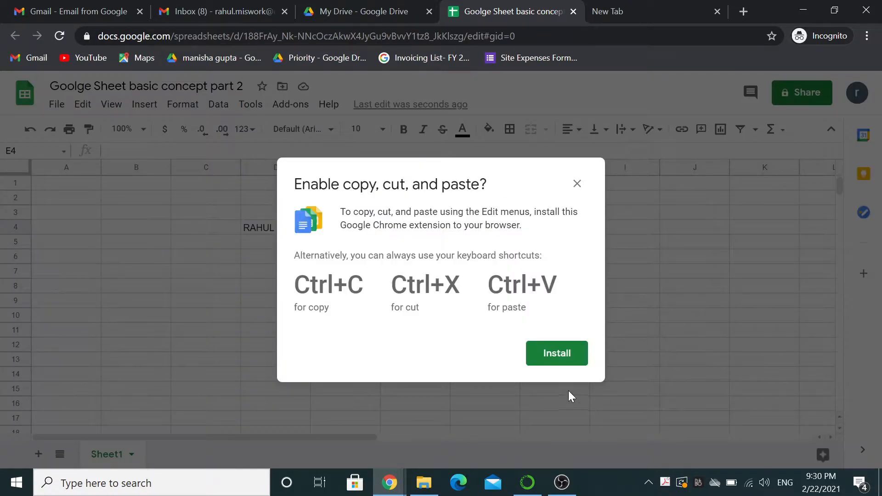
click(557, 354)
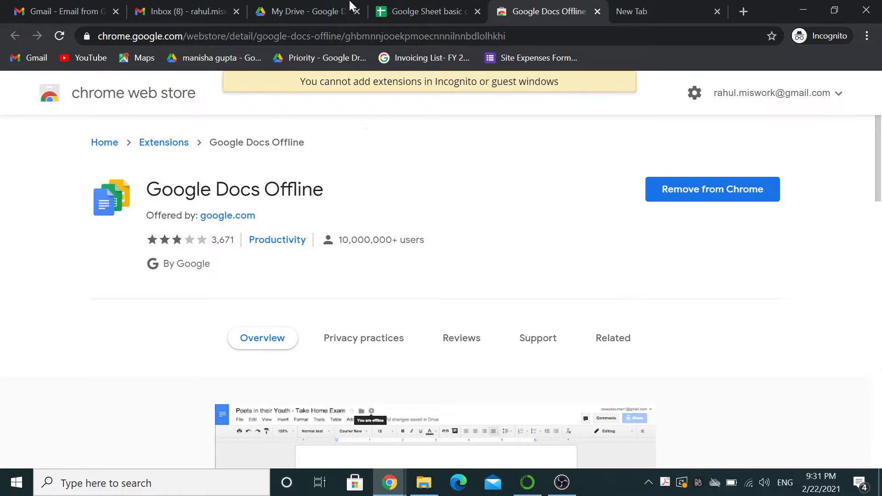
Return to the spreadsheet and paste 'rahul' into E4 with Ctrl+V.
click(413, 11)
key(Escape)
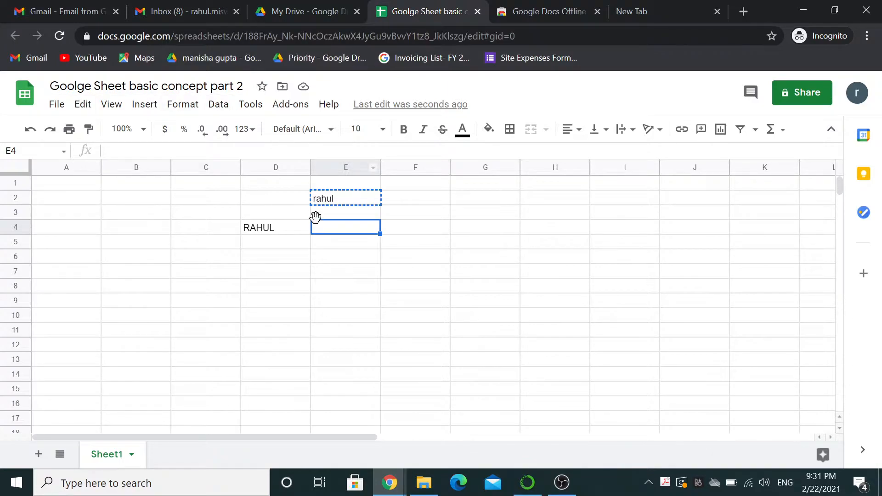
key(ctrl+v)
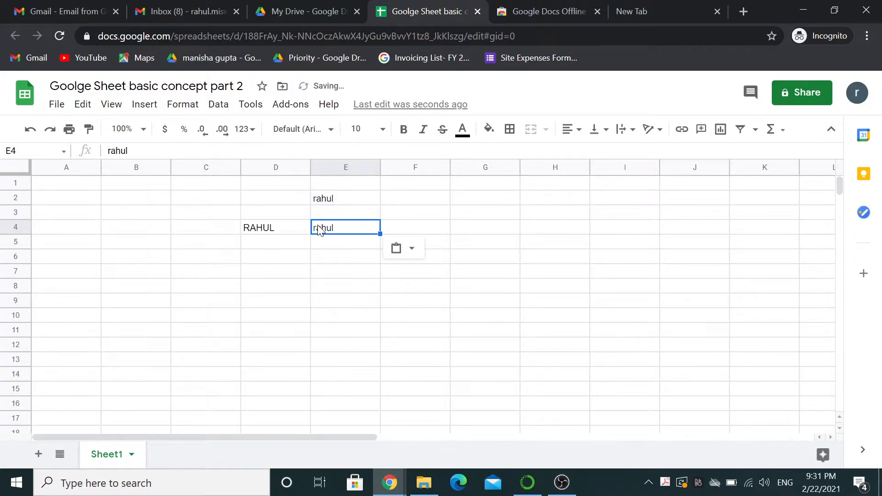
key(Up)
key(Up)
key(Down)
key(Down)
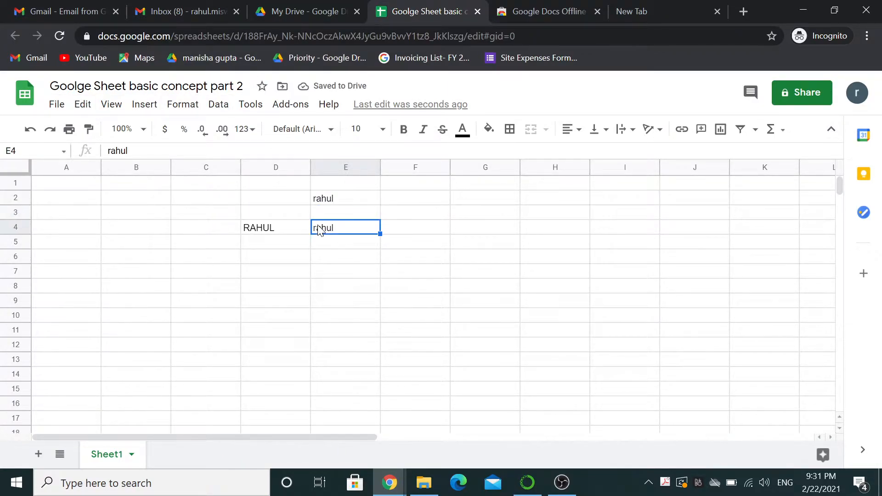
Browse the Edit > Paste special submenu, then select cell F2.
click(82, 105)
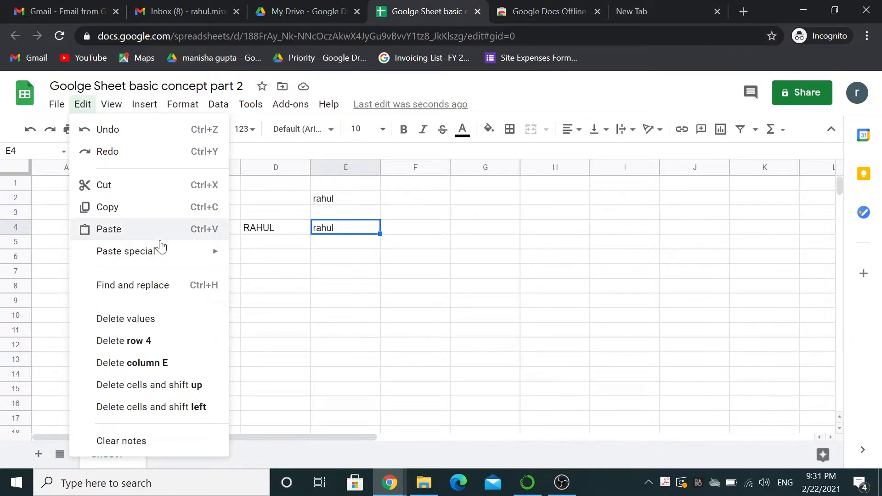
mouse_move(164, 256)
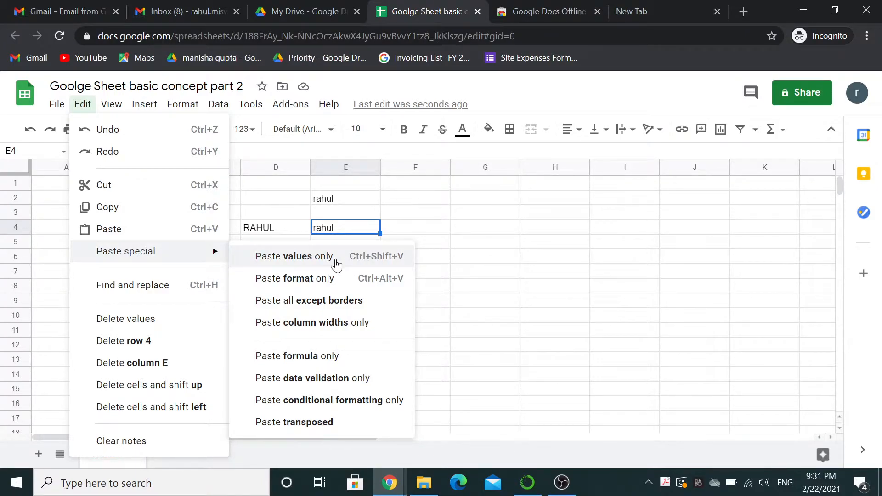
click(399, 204)
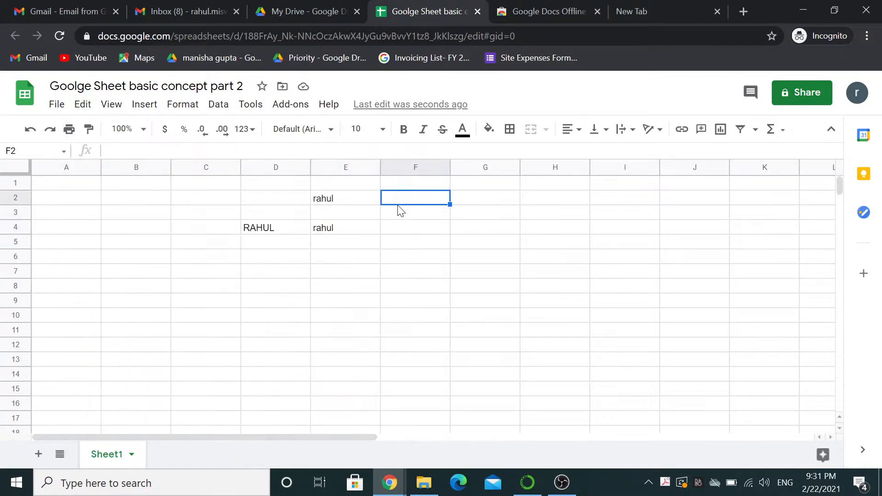
Enter 2, 3, 4 and 45 into cells F2 through F5.
text(ksdkljfd)
key(BackSpace)
key(BackSpace)
key(BackSpace)
key(BackSpace)
key(BackSpace)
key(BackSpace)
key(BackSpace)
key(BackSpace)
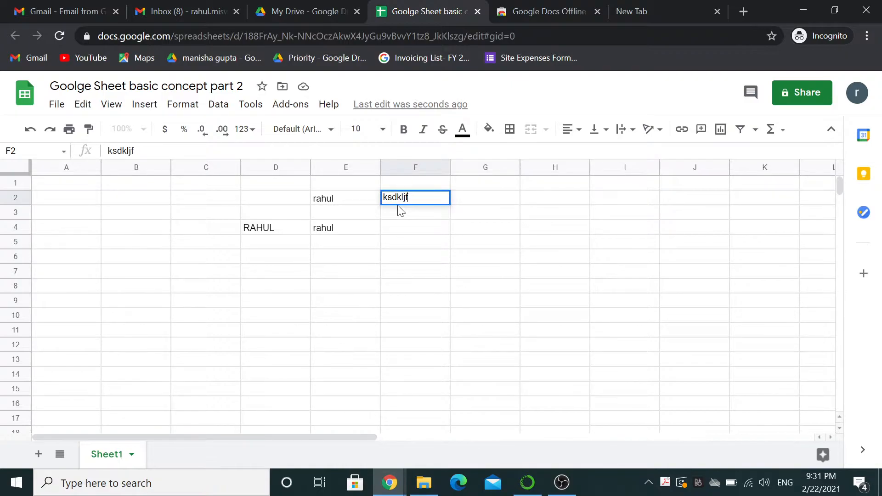
text(2)
key(Return)
text(3)
key(Return)
text(4)
key(Return)
text(45)
key(Return)
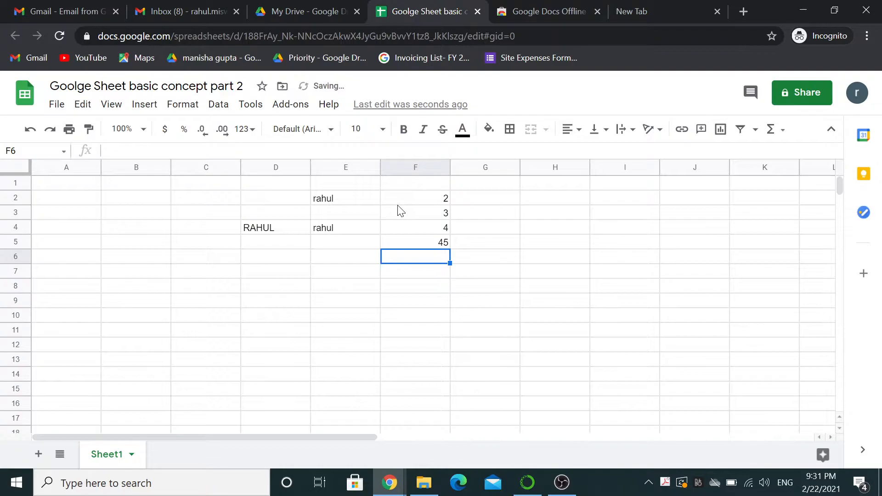
Total them with =SUM(F2:F5) in F6 and copy the result.
text(=SUM()
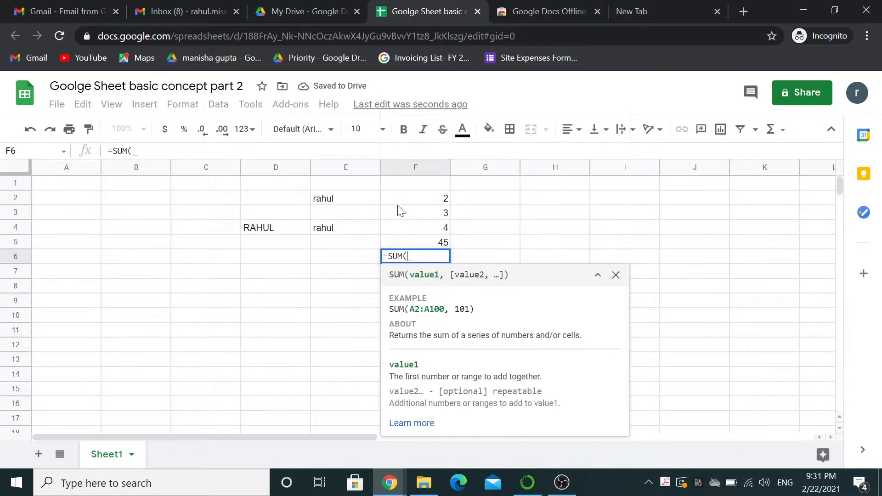
key(Up)
key(Up)
key(Up)
key(Up)
key(shift+Down)
key(shift+Down)
key(shift+Down)
key(Return)
key(Up)
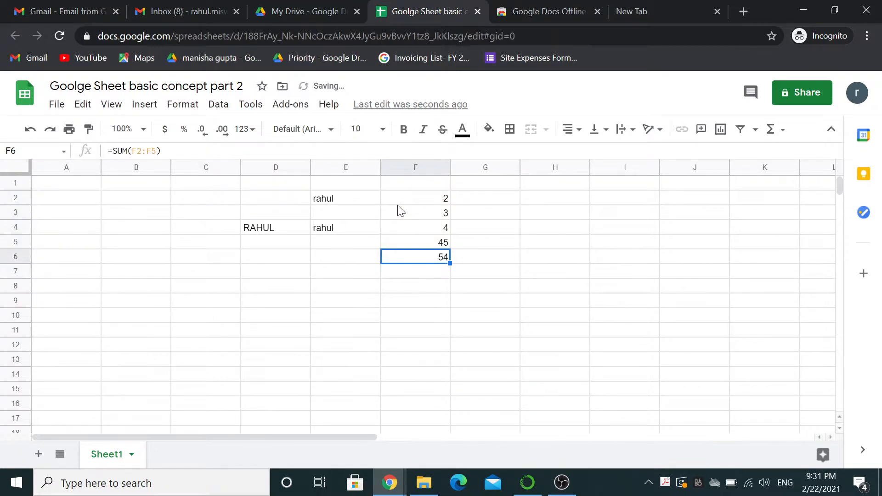
key(ctrl+c)
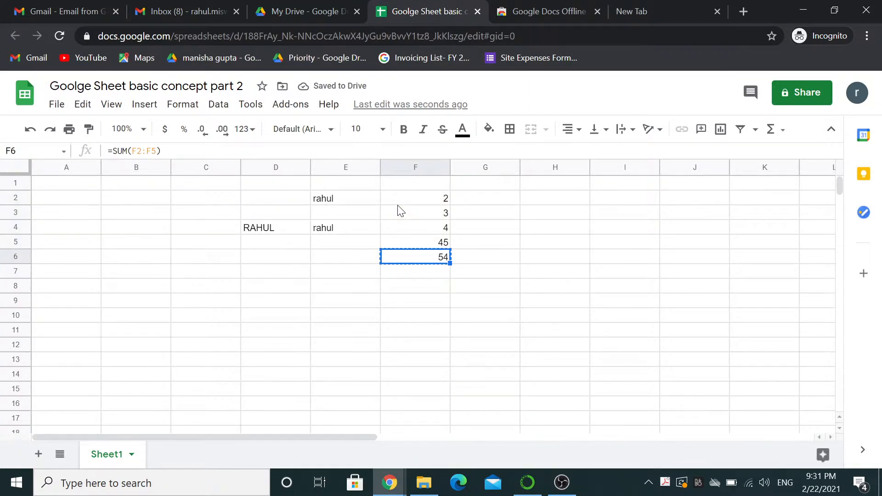
key(Left)
key(Left)
key(Left)
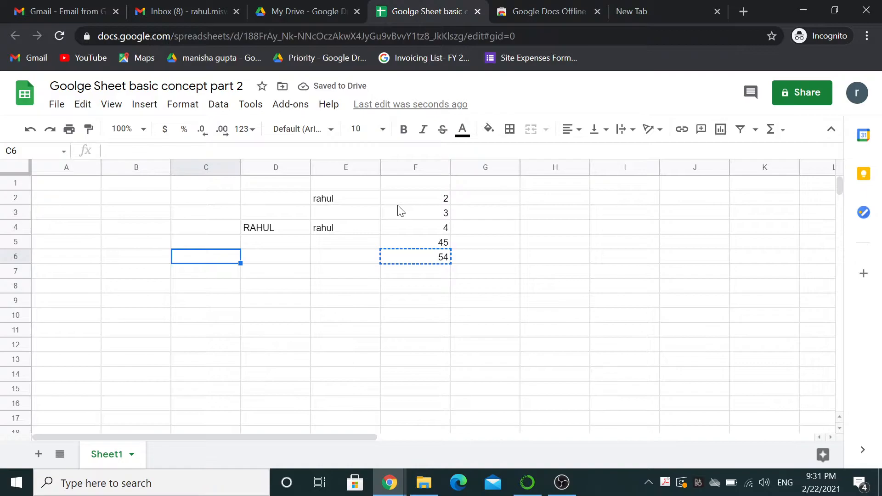
Paste F6's total into C6 as values only, giving a plain 54.
key(ctrl+v)
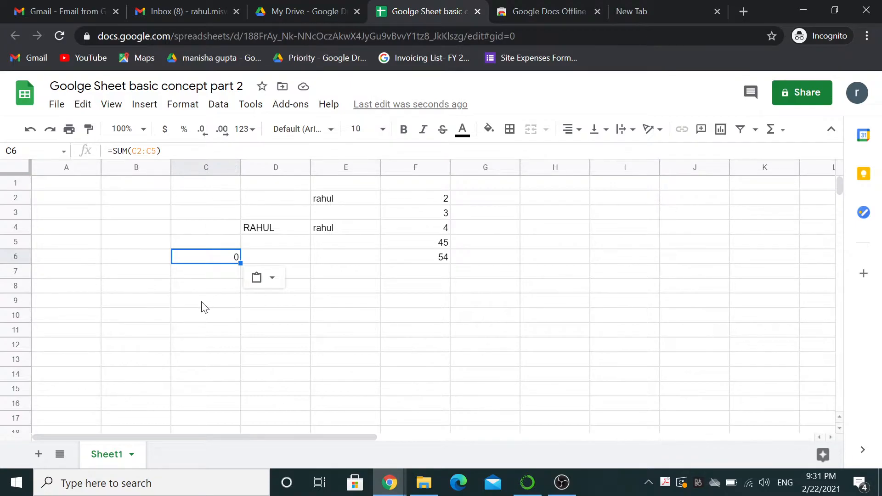
click(419, 260)
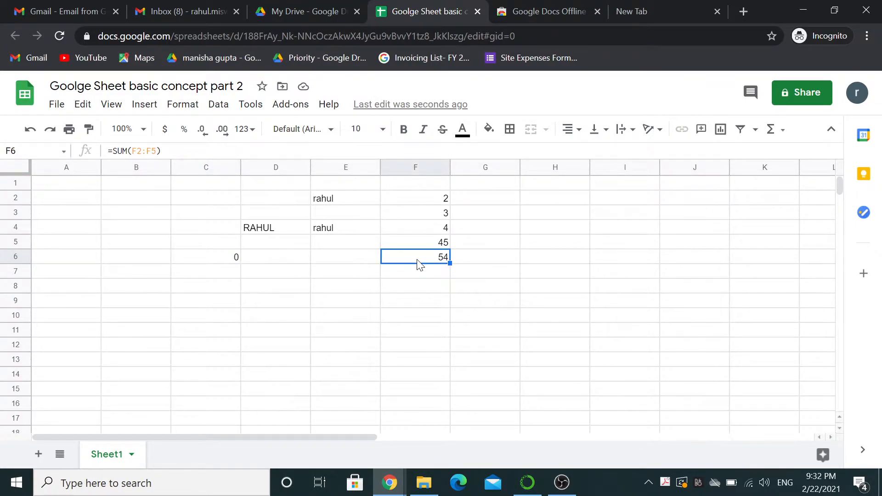
right_click(419, 265)
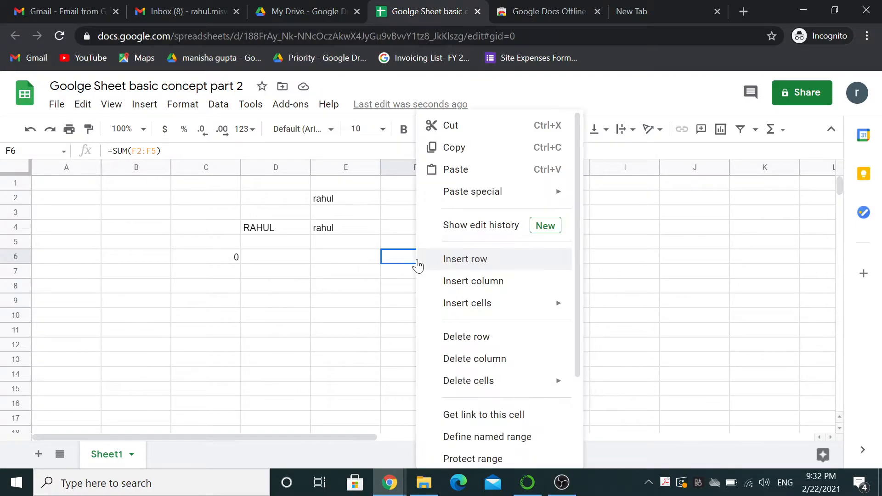
click(463, 147)
click(209, 260)
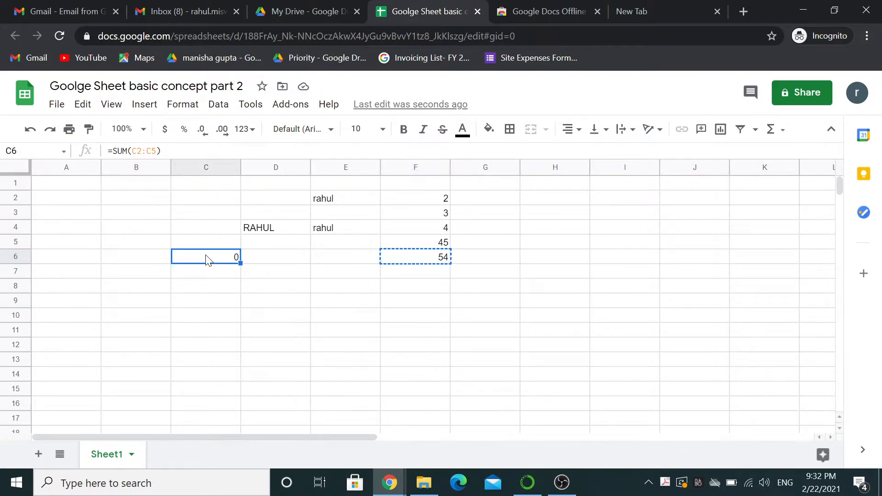
right_click(206, 260)
mouse_move(285, 190)
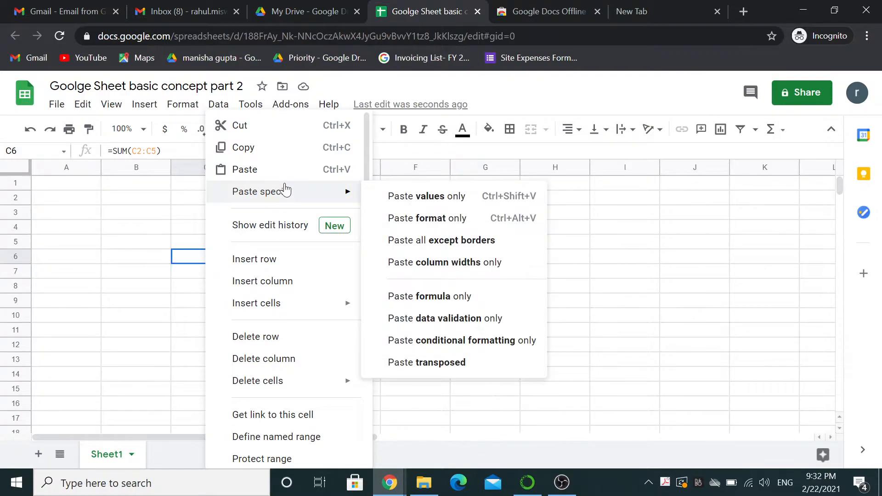
click(427, 196)
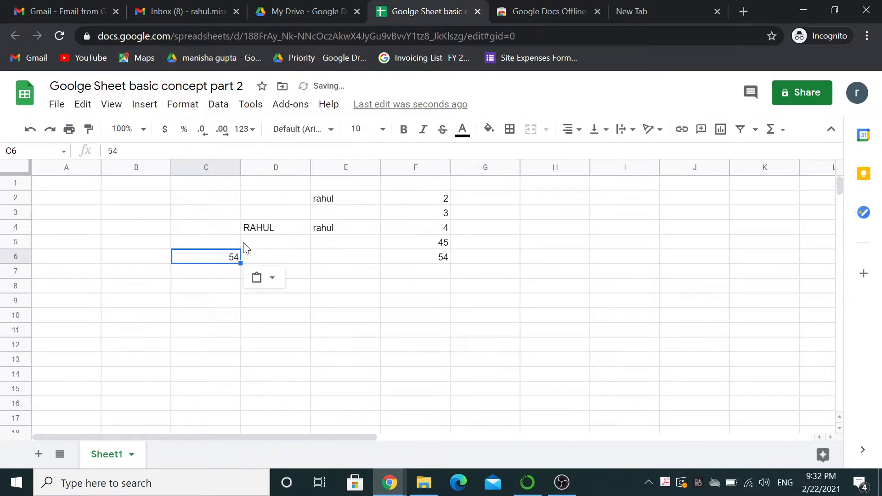
click(430, 259)
click(83, 104)
Display the Edit > Paste special submenu with its values, format and transposed options.
mouse_move(111, 104)
mouse_move(83, 104)
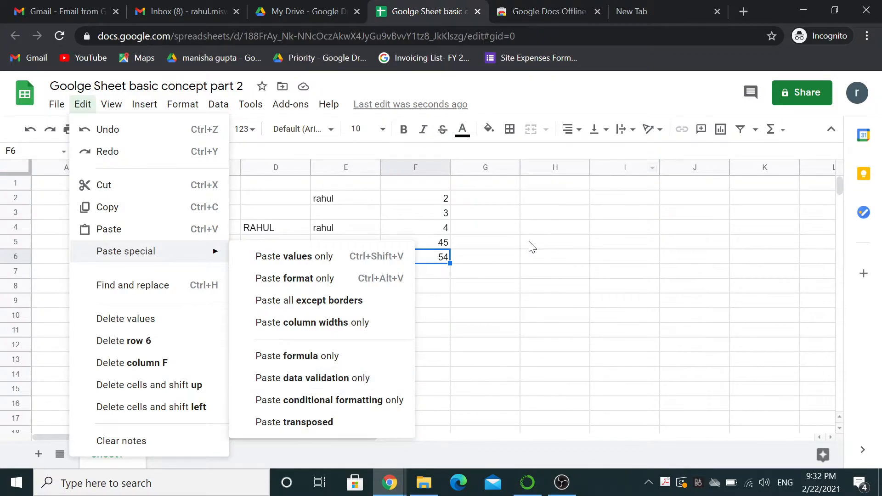
key(alt+d)
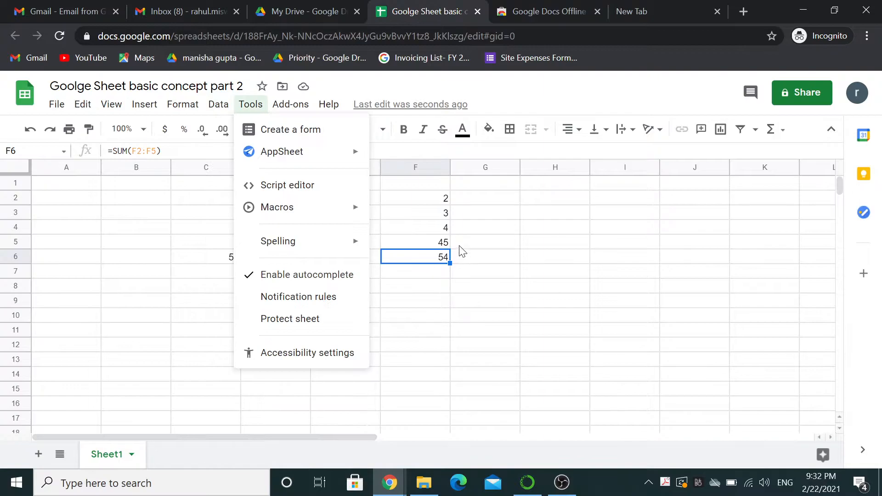
click(478, 250)
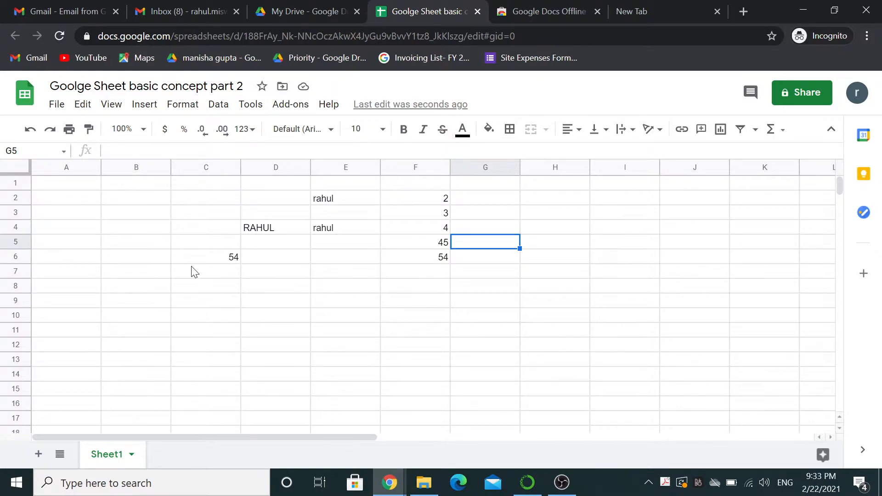
click(82, 108)
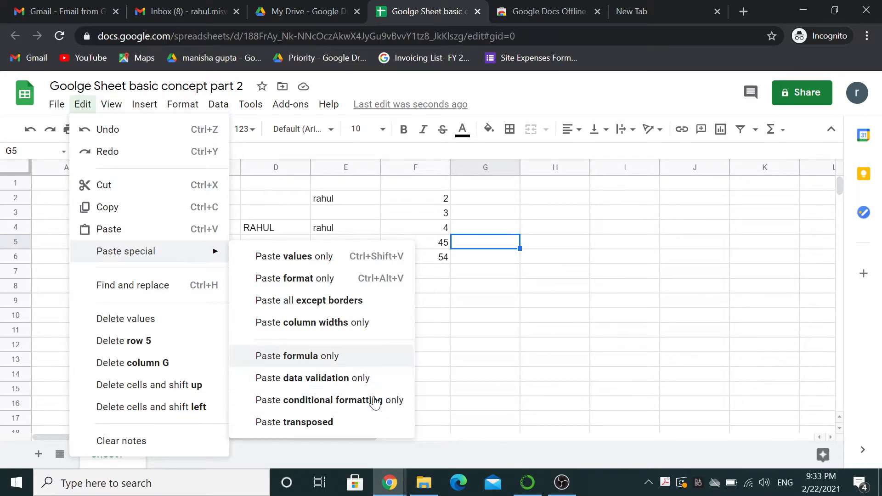
click(432, 219)
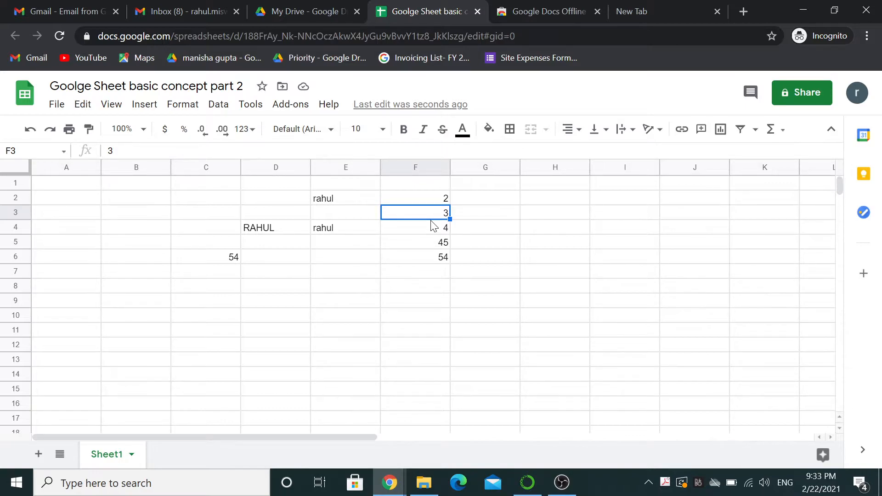
click(182, 104)
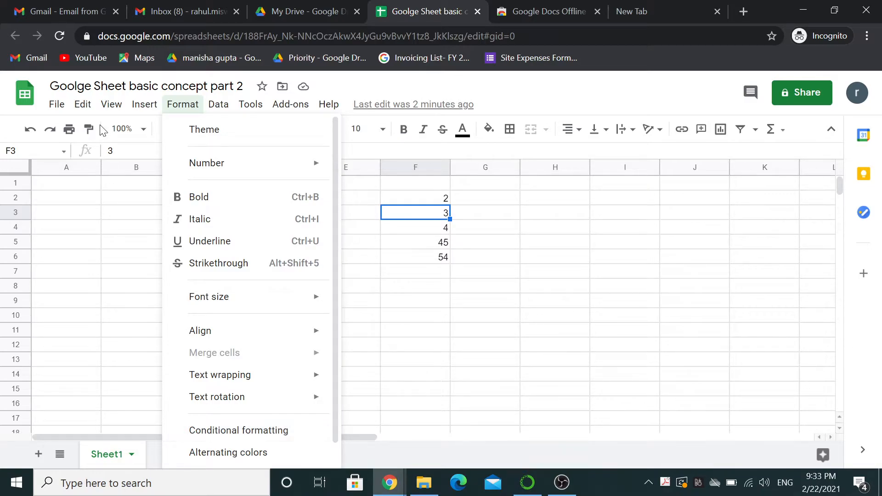
Look through the menus and show the Edit > Paste special submenu options.
mouse_move(218, 105)
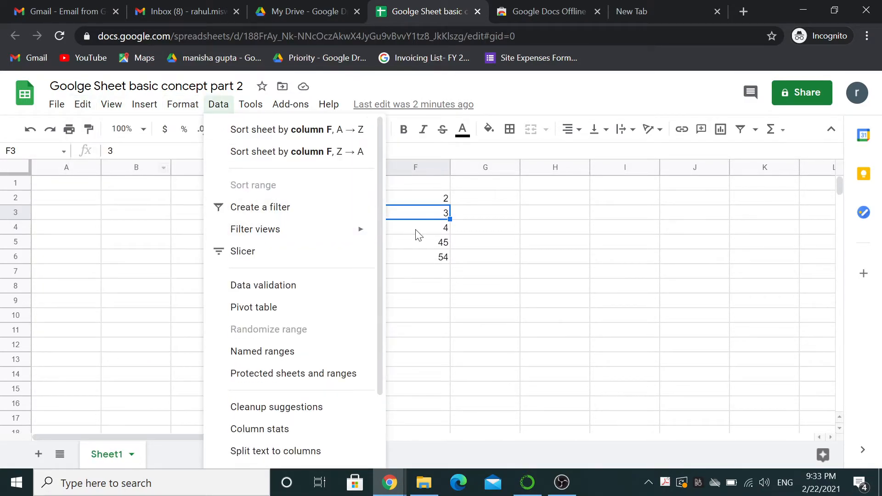
click(86, 108)
click(85, 106)
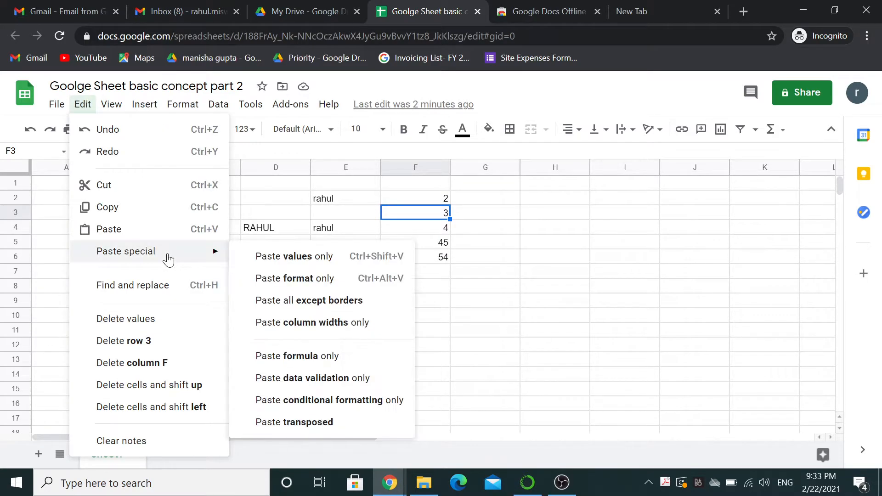
mouse_move(216, 254)
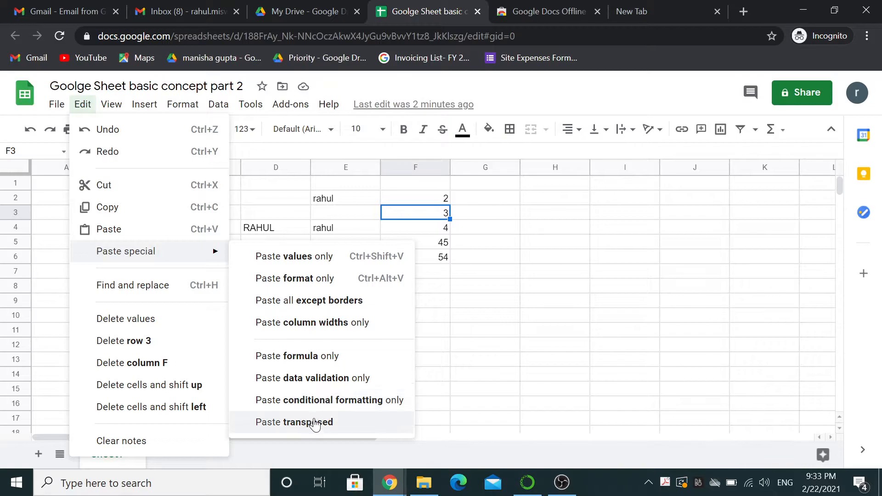
click(421, 200)
Copy F2:F5 (2, 3, 4, 45) and paste it transposed into C8:F8.
key(shift+Down)
key(shift+Down)
key(shift+Down)
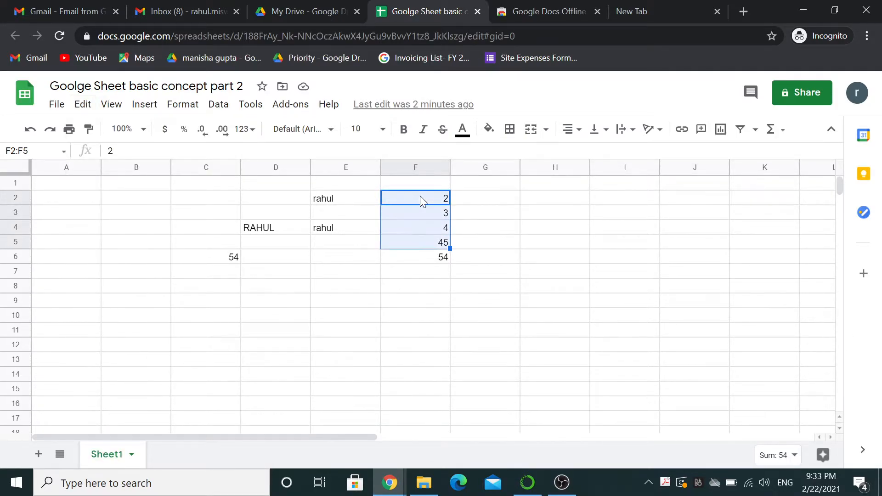
right_click(425, 202)
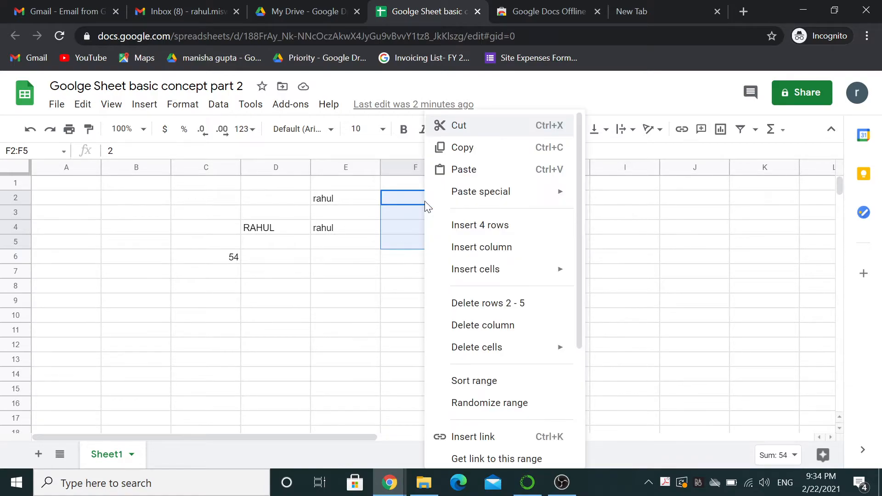
click(486, 152)
click(203, 288)
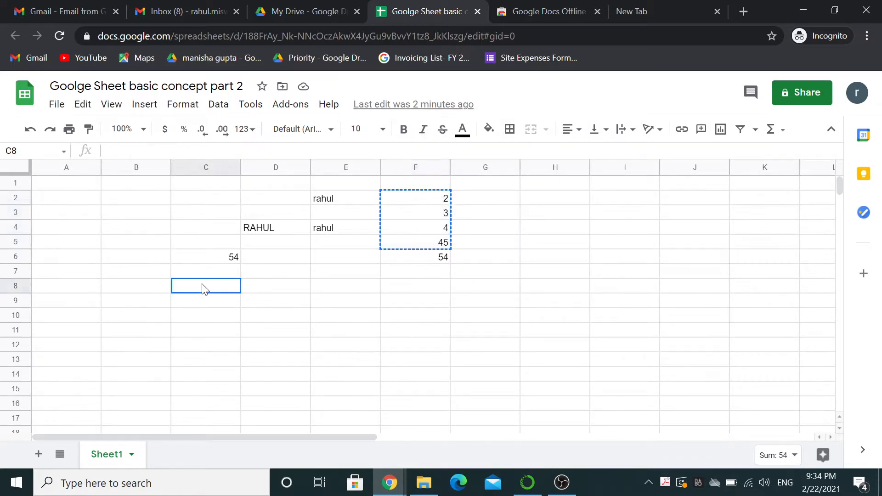
right_click(202, 288)
mouse_move(295, 197)
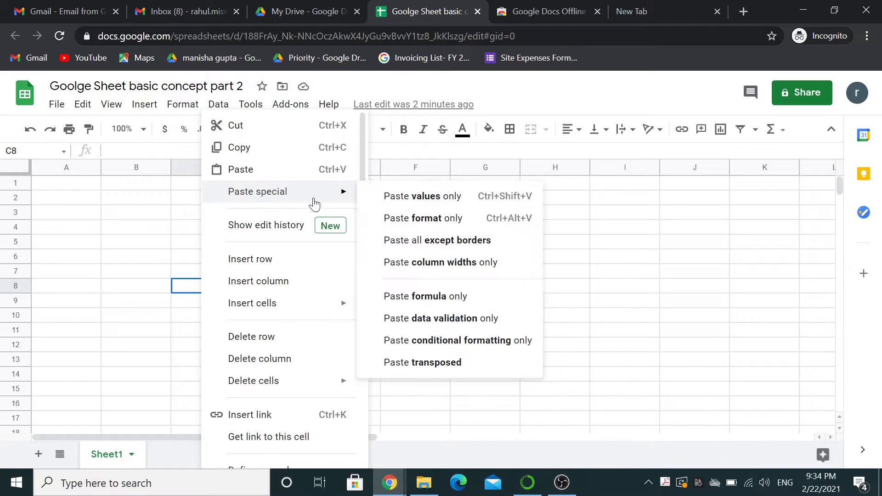
click(419, 363)
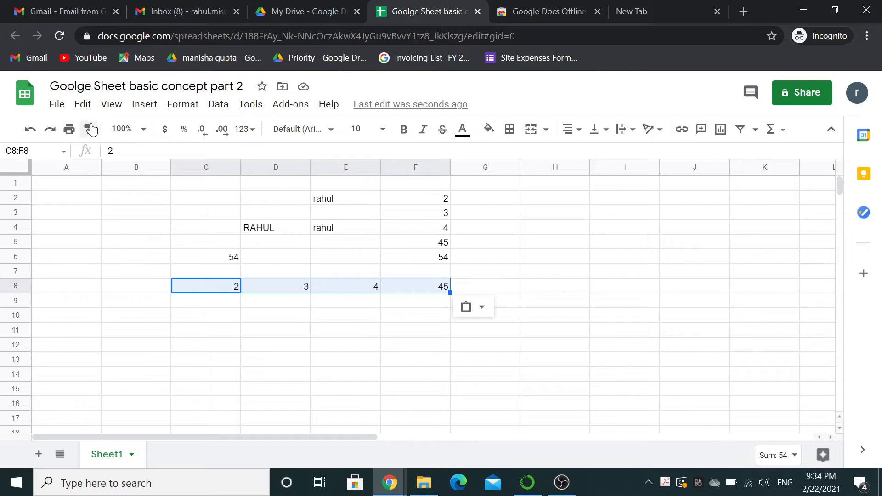
Change cell C8 from 2 to 3.
click(83, 104)
mouse_move(111, 104)
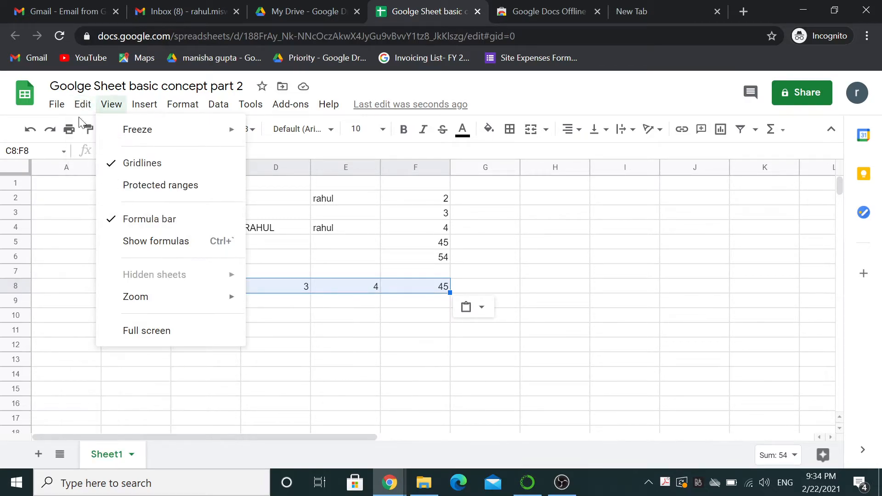
mouse_move(83, 104)
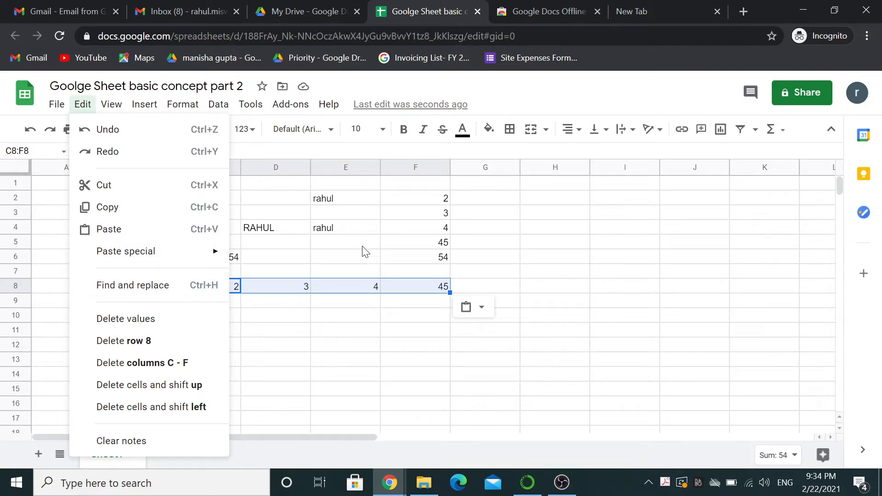
click(301, 293)
key(Left)
text(3)
key(Tab)
Select the row 8 range C8:F8.
key(Left)
key(shift+Right)
key(shift+Right)
key(shift+Right)
key(shift+Right)
key(shift+Left)
key(shift+Left)
key(shift+Right)
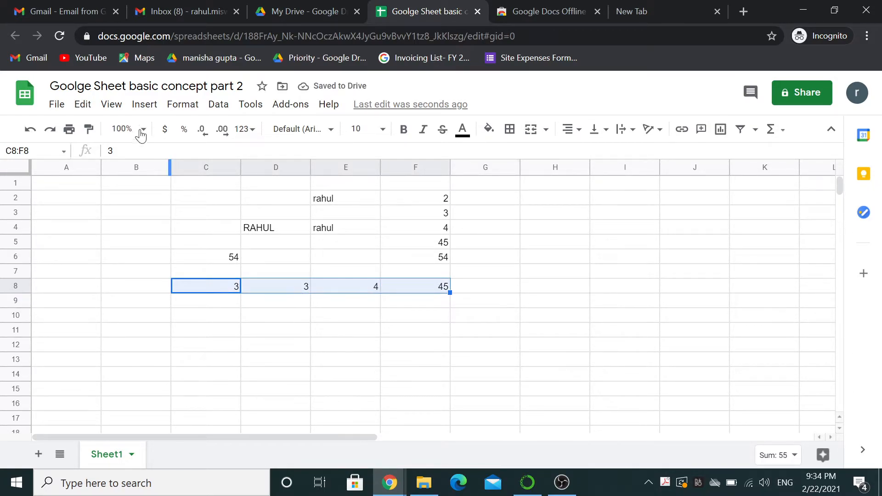
Replace every 3 in C8:F8 with 10 using Find and replace with Match case on.
click(83, 104)
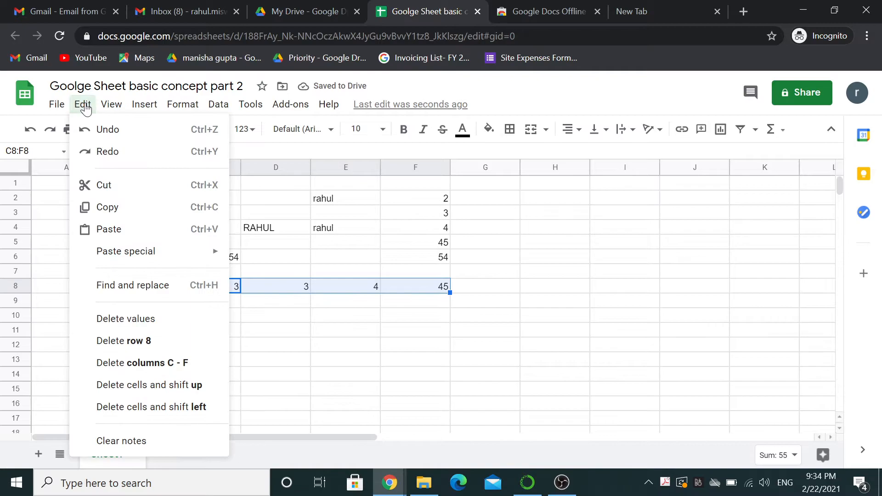
click(189, 289)
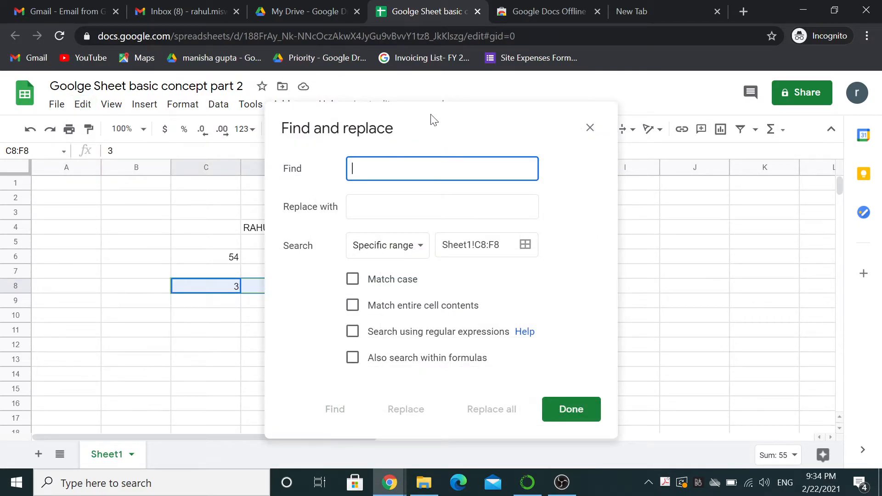
drag(452, 113, 668, 103)
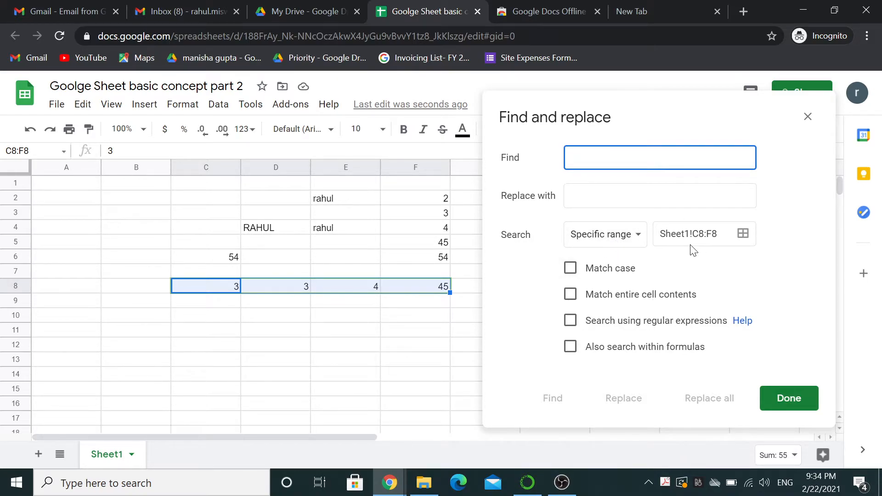
text(3)
key(Tab)
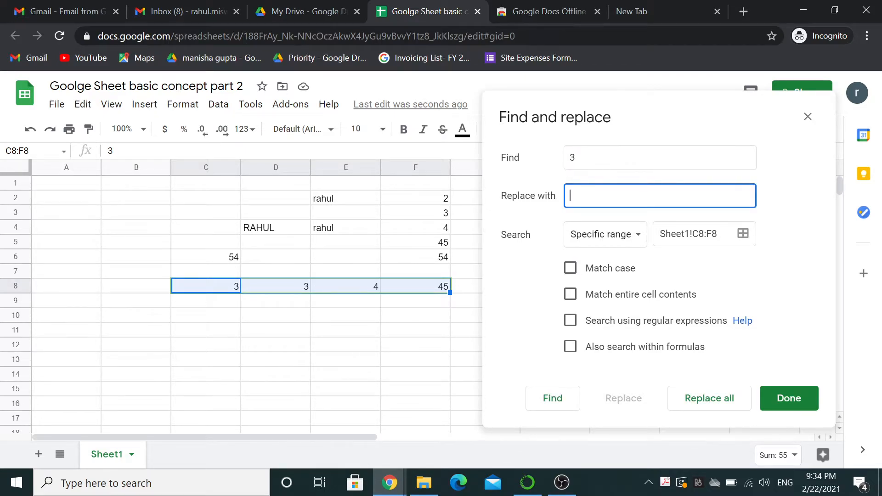
text(10)
click(609, 271)
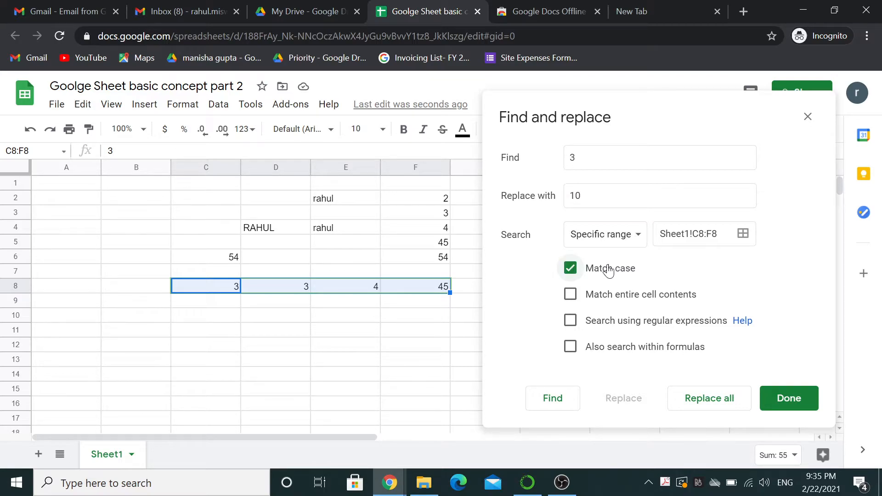
click(714, 399)
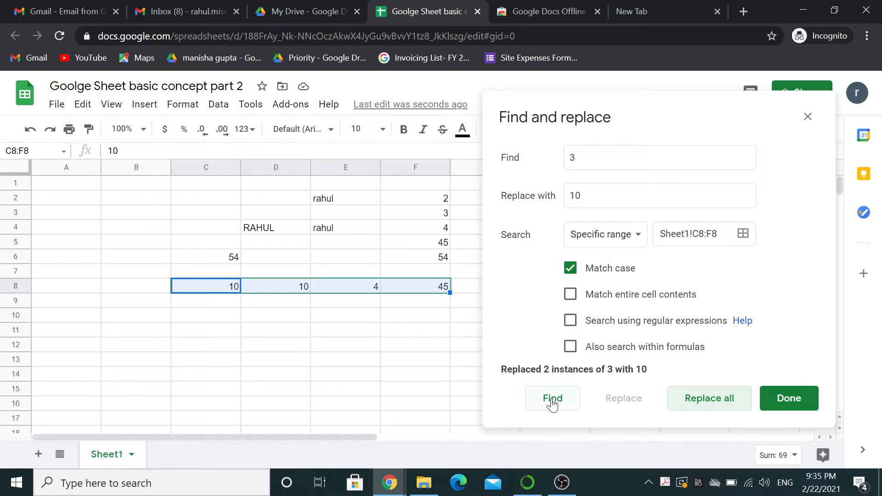
click(778, 406)
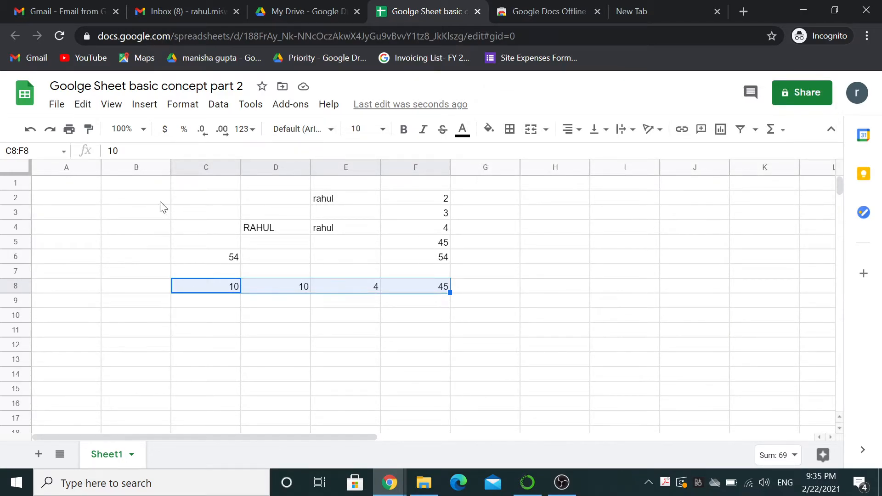
click(143, 214)
Open Find and replace searching All sheets, with 10 to find and 3 as replacement.
click(83, 105)
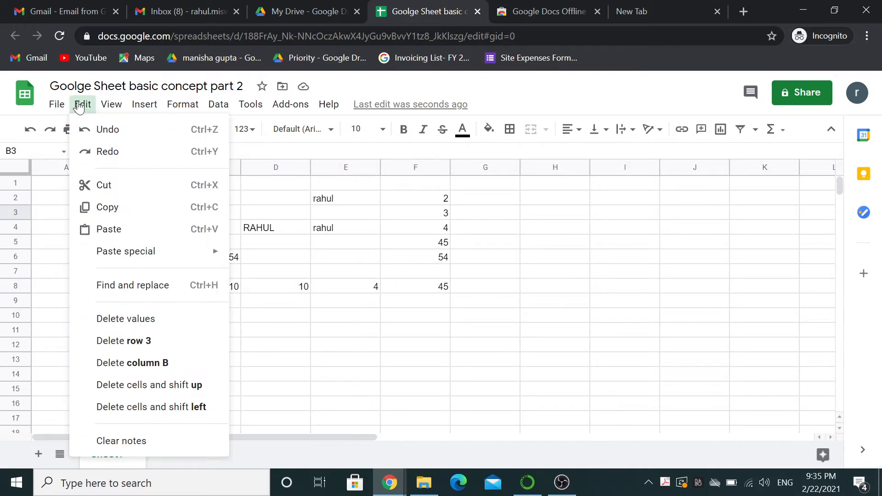
click(149, 292)
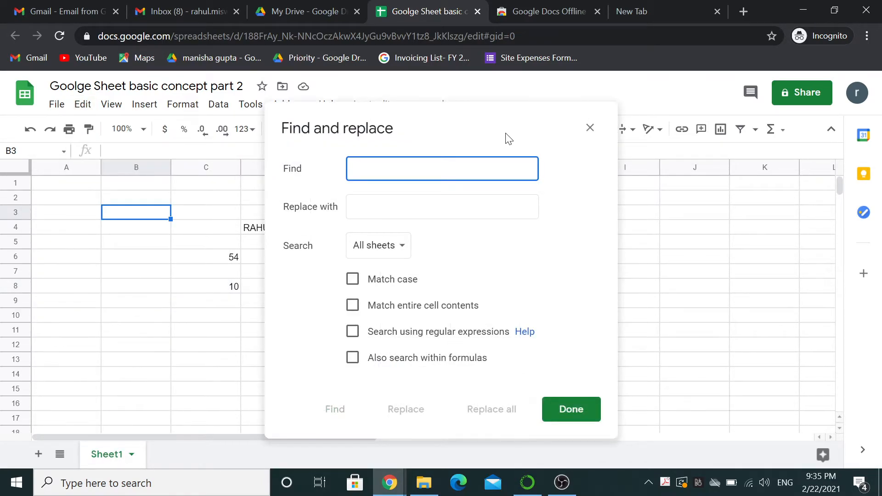
drag(496, 134, 728, 134)
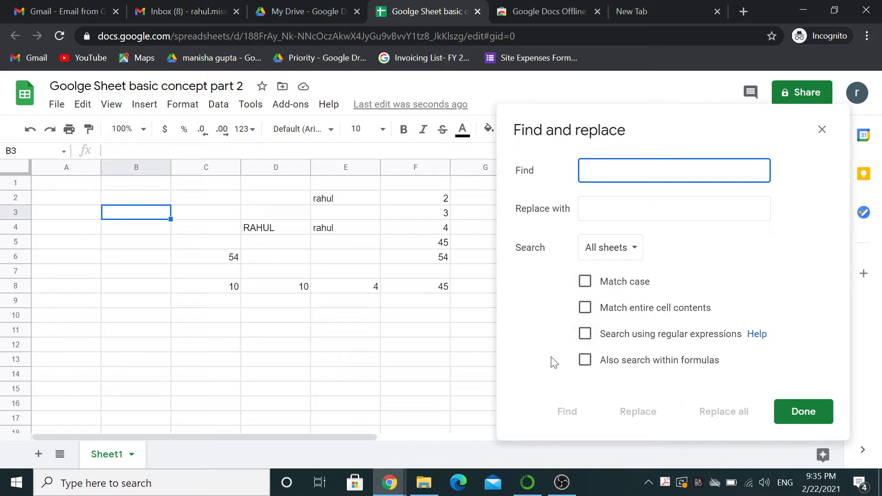
click(636, 251)
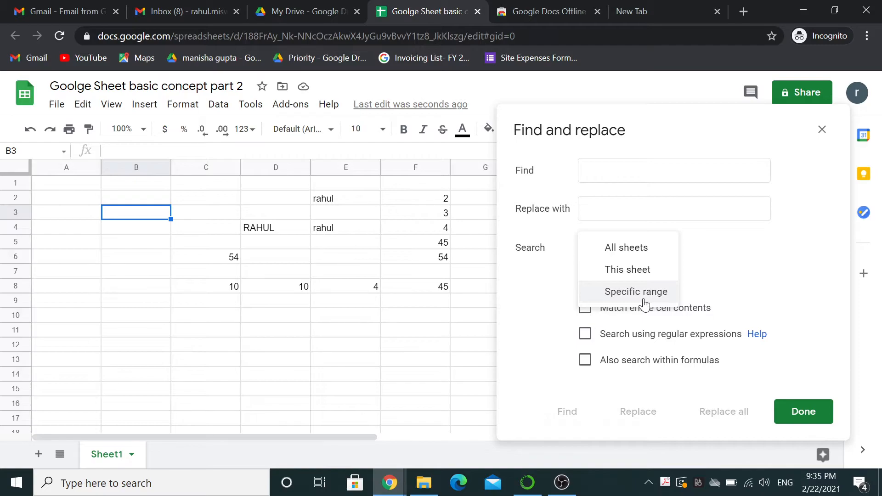
click(706, 272)
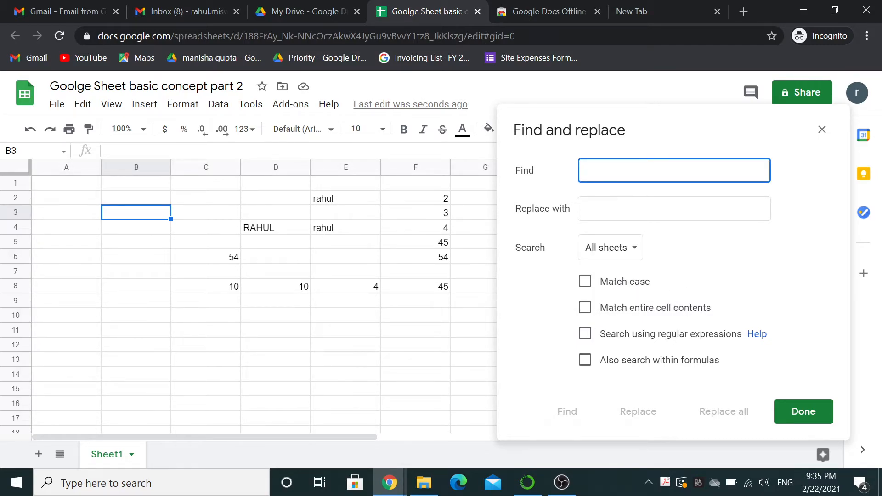
text(10)
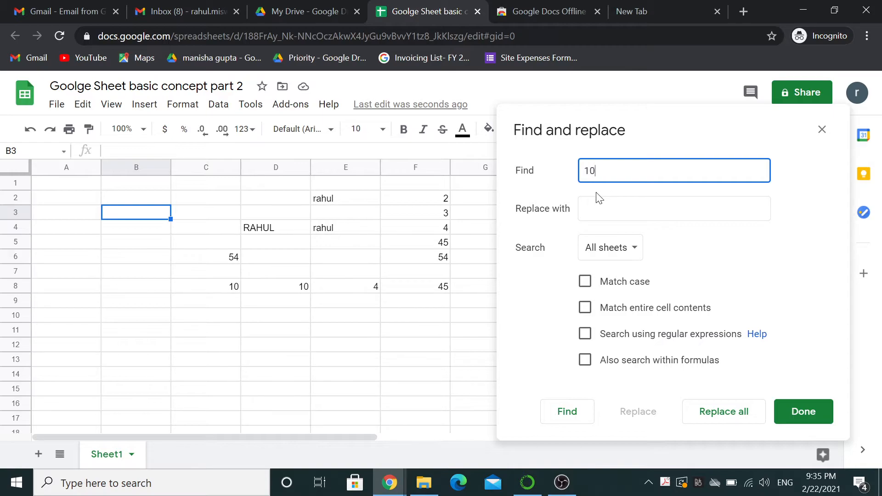
key(Tab)
text(3)
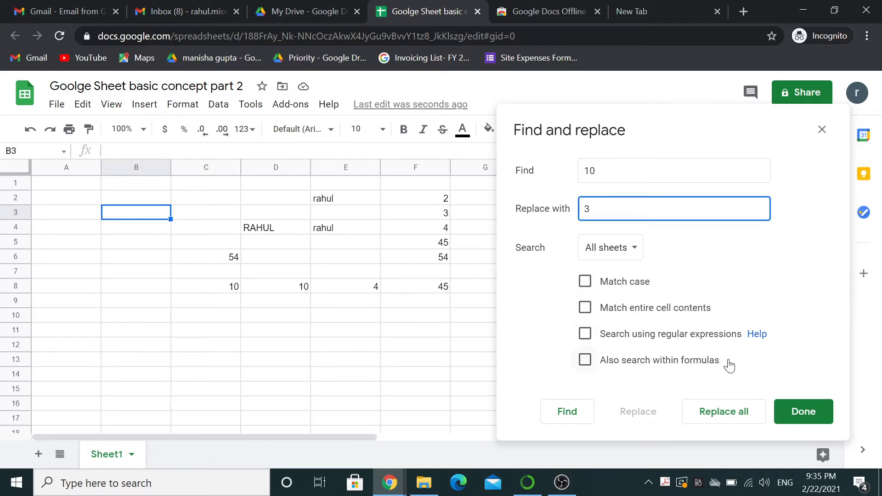
Replace all 10s with 3 across all sheets and close the dialog.
click(716, 418)
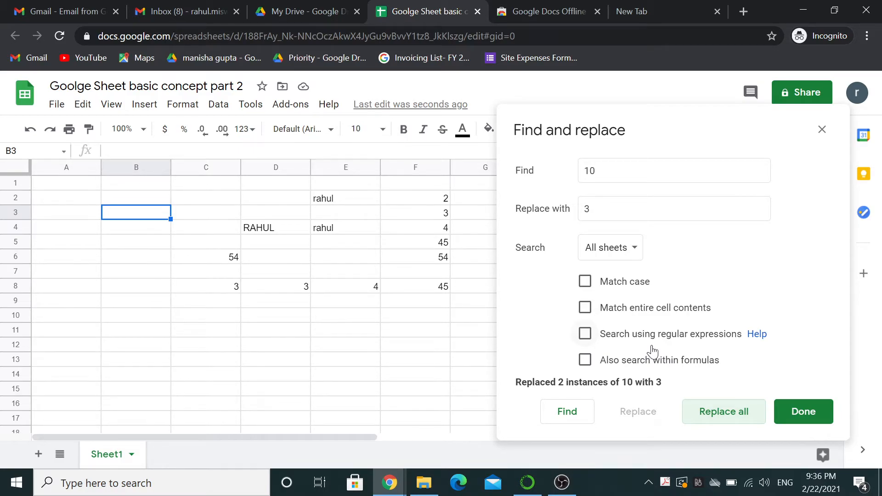
click(794, 419)
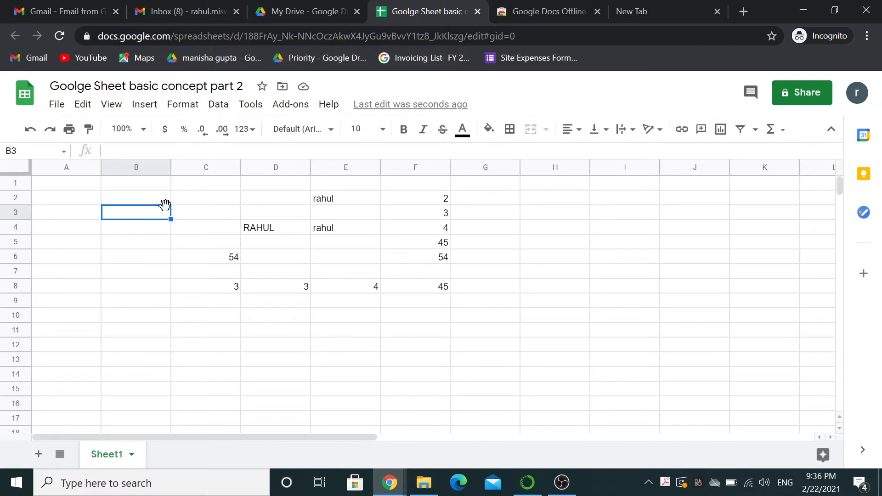
Select E2:E5 and delete its values, clearing the entries in E2 and E4.
click(83, 104)
click(111, 105)
mouse_move(82, 105)
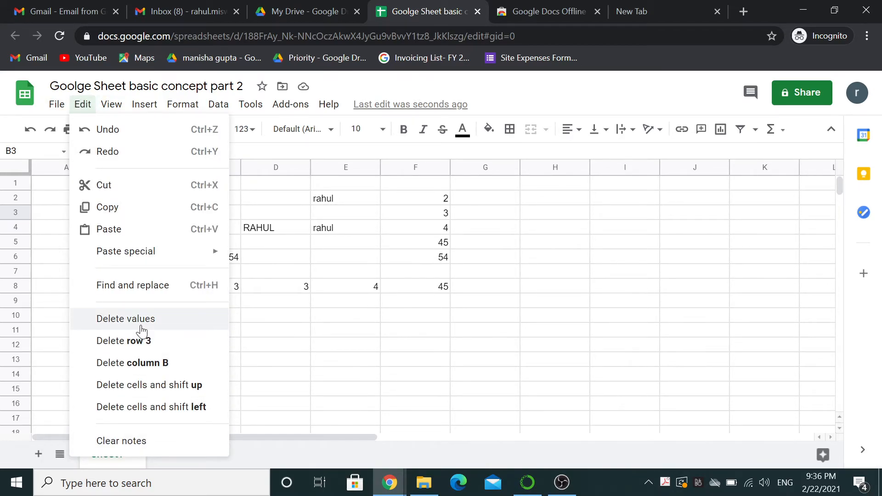
click(340, 200)
key(shift+Down)
key(shift+Down)
key(shift+Down)
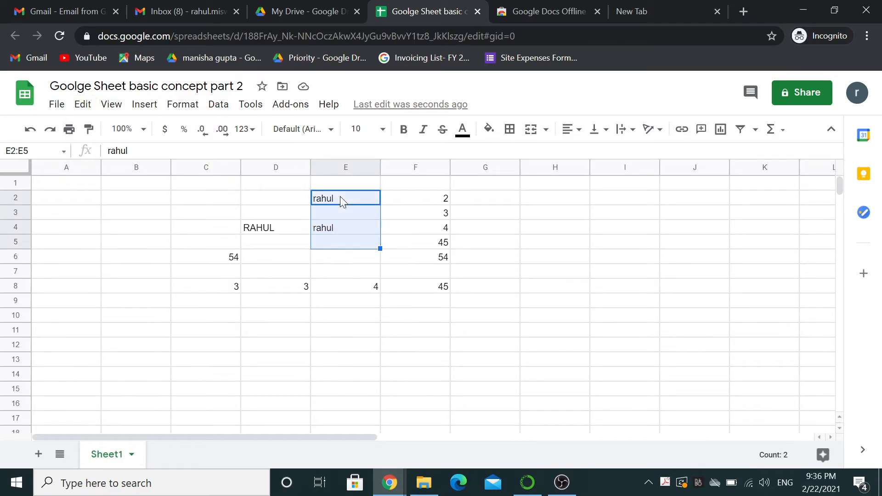
click(83, 104)
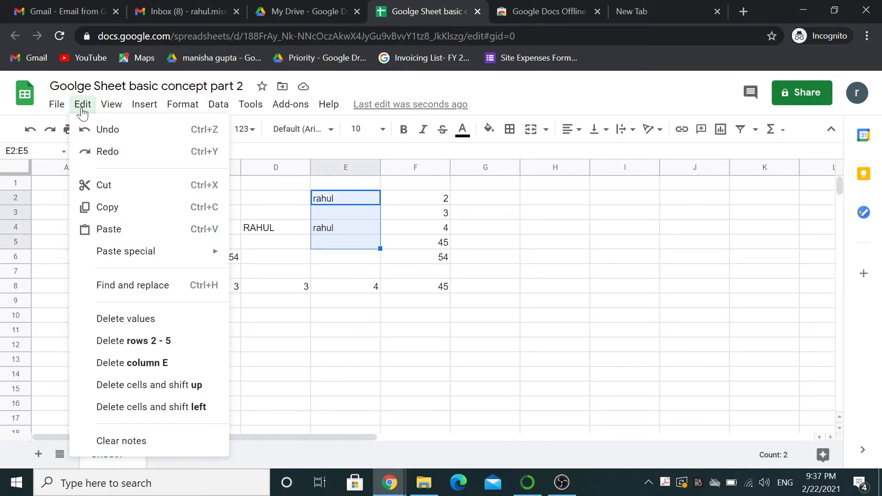
click(145, 321)
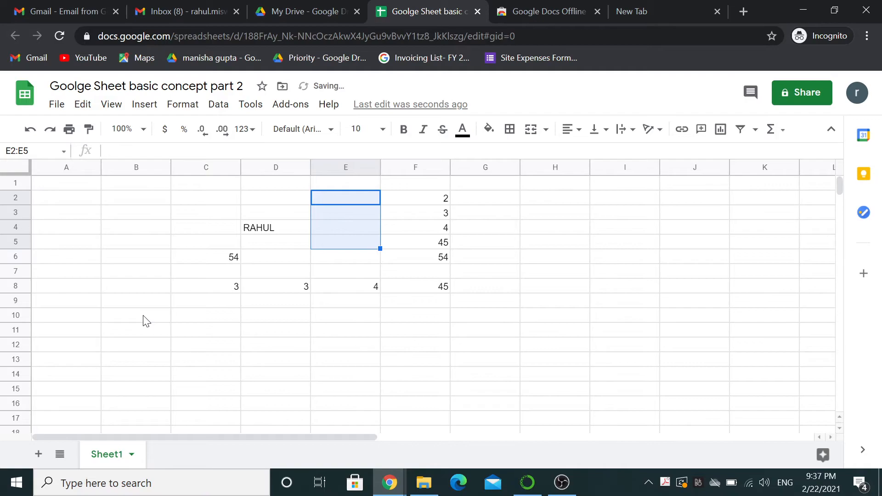
click(82, 106)
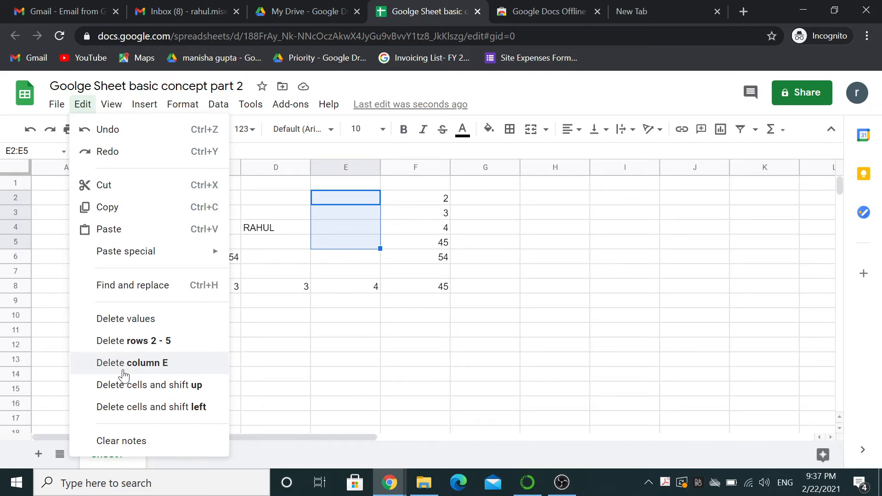
Delete column D entirely.
click(276, 166)
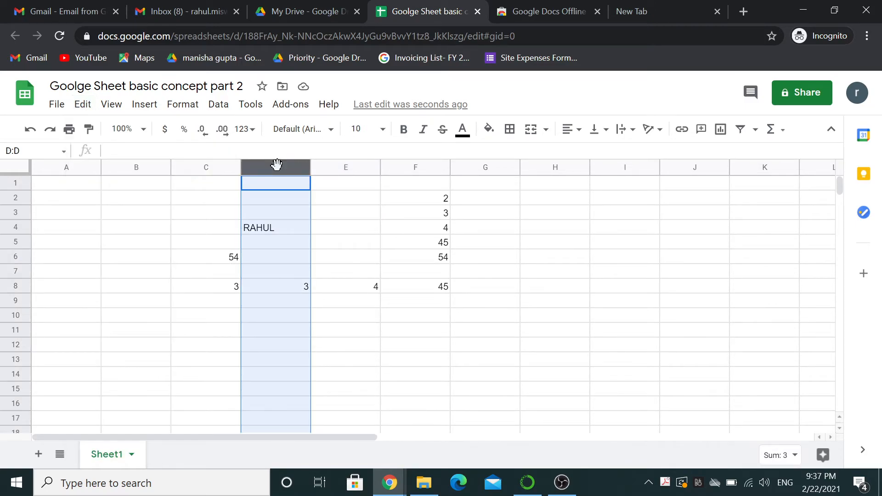
click(83, 105)
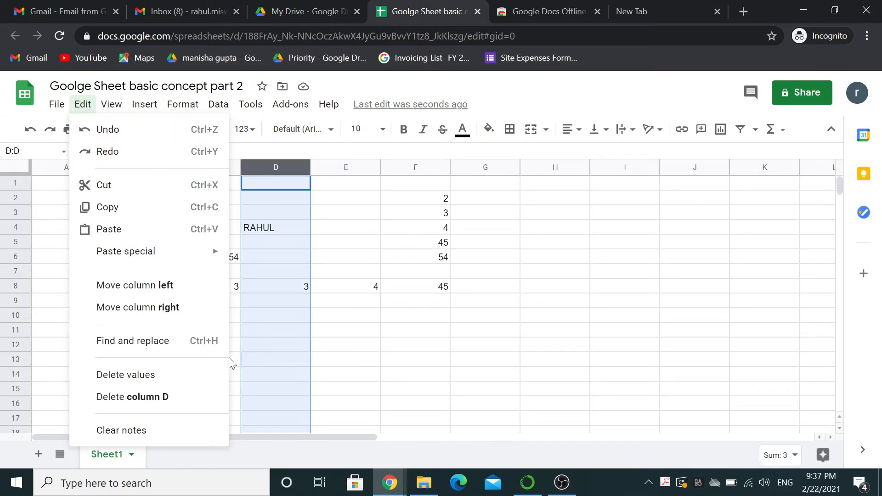
click(159, 402)
Delete cell E4 twice, first shifting cells up, then shifting cells left.
click(308, 217)
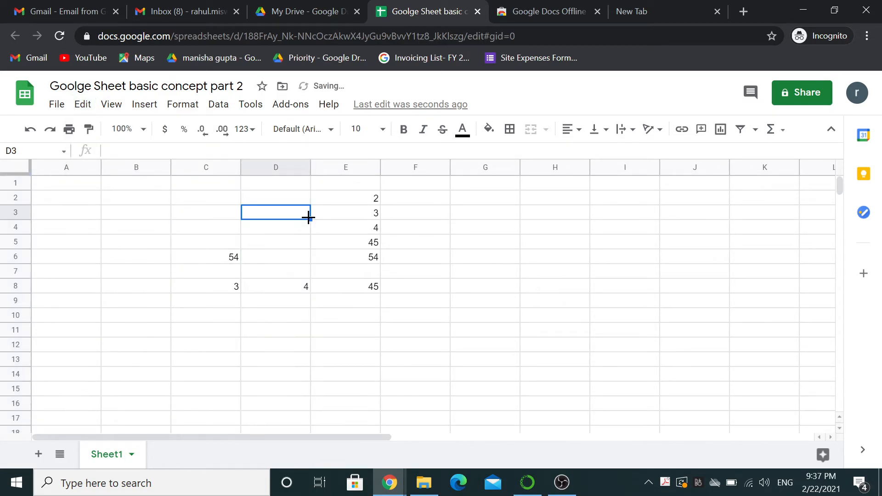
click(83, 104)
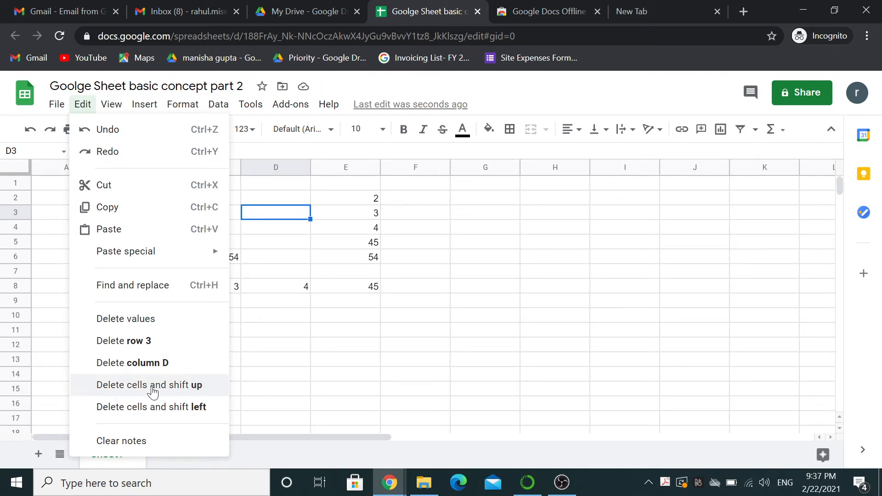
click(345, 230)
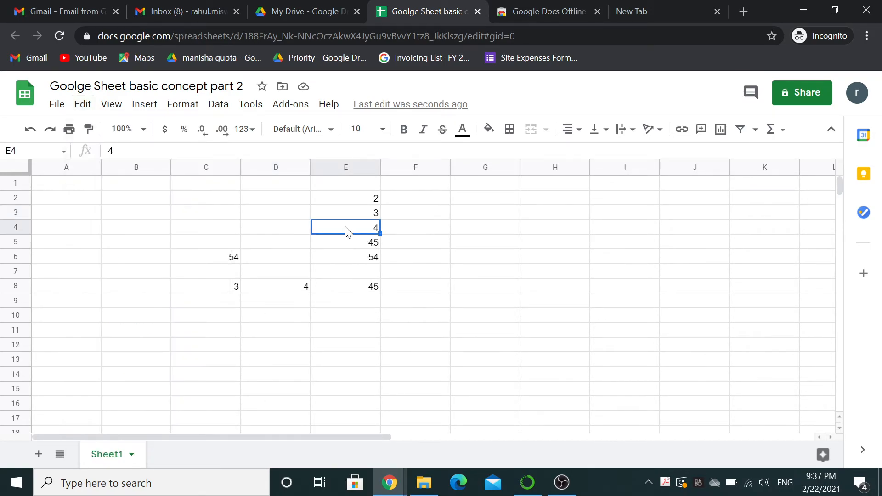
click(83, 104)
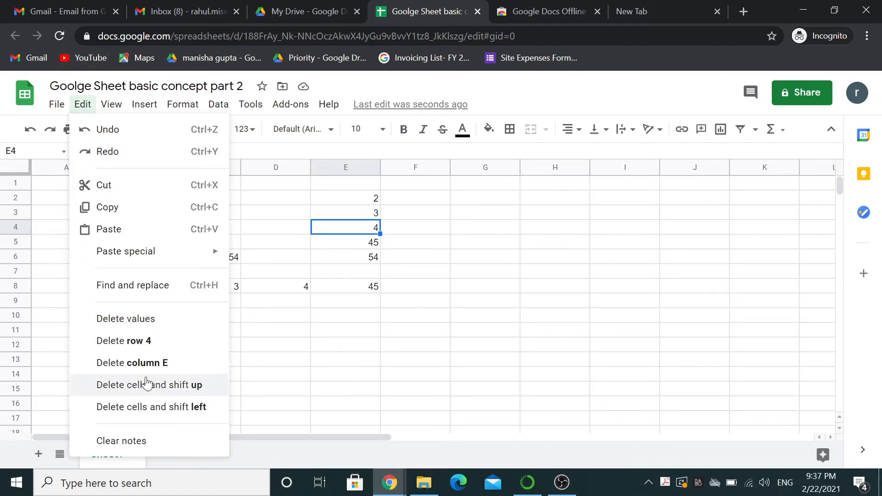
click(178, 391)
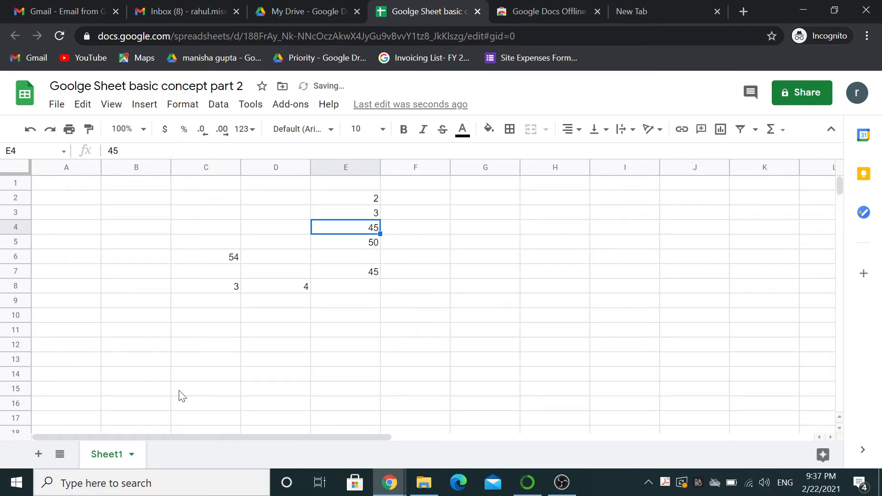
click(83, 104)
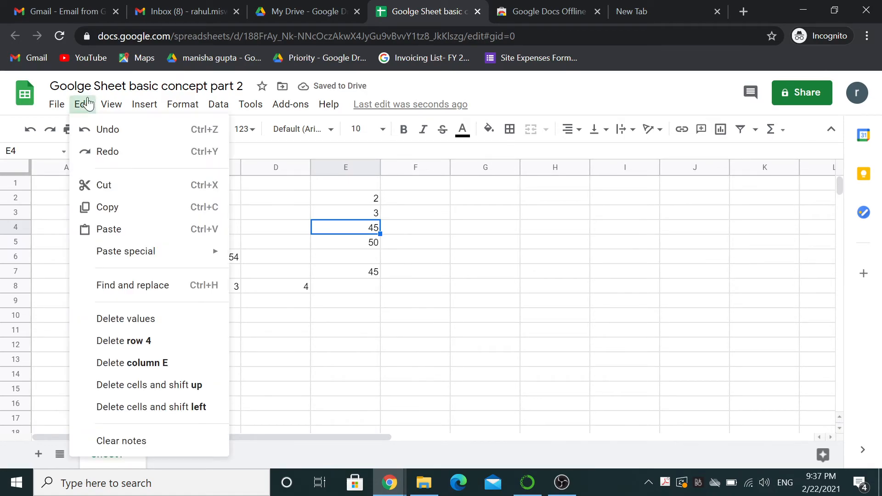
click(183, 409)
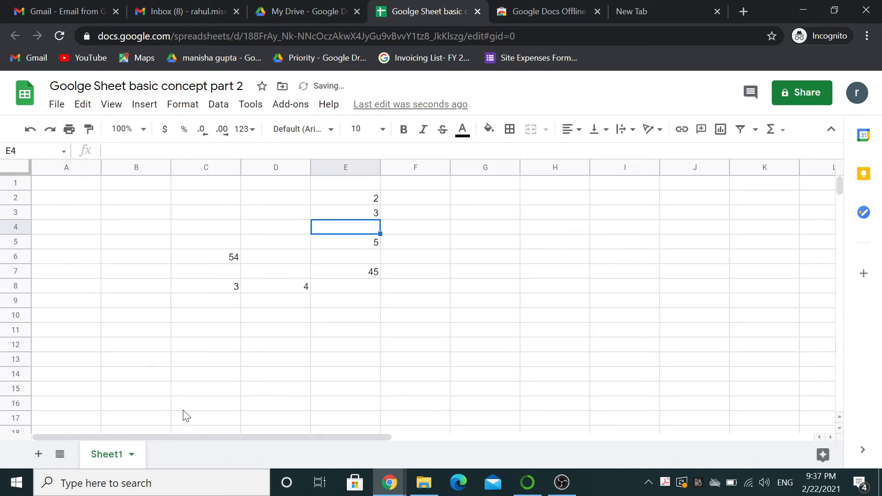
click(83, 103)
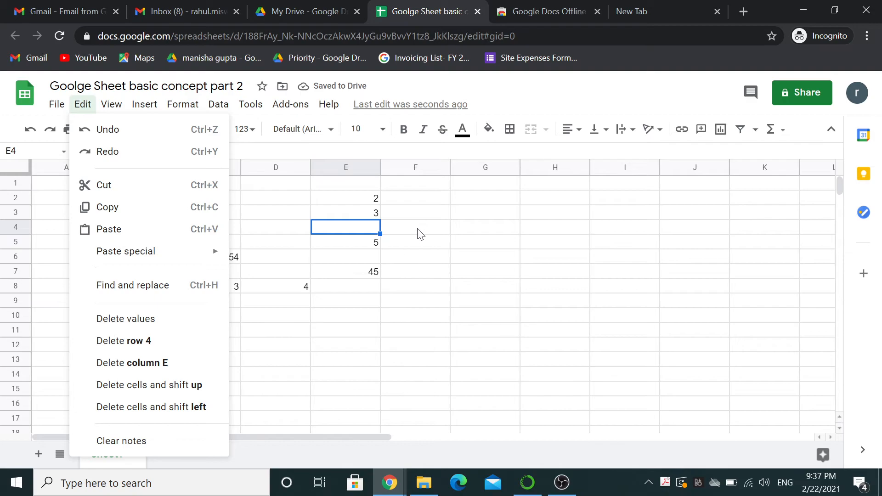
click(415, 242)
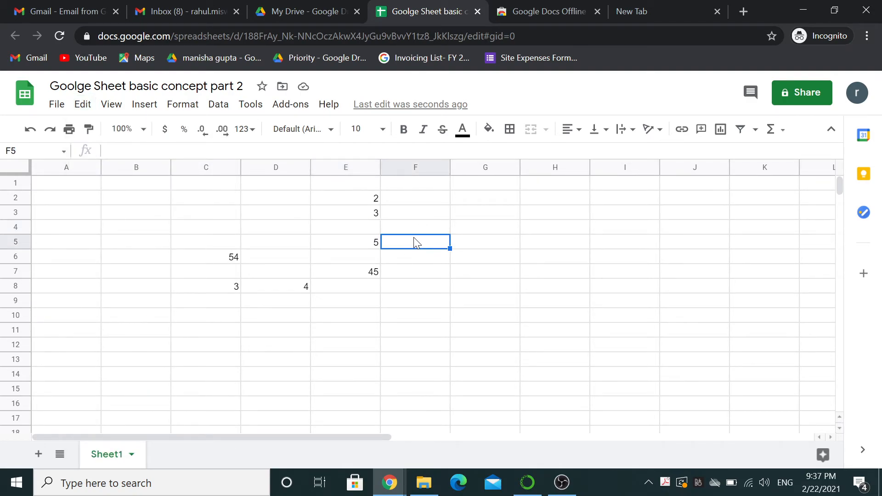
Attach the note 'this value is bus fare' to cell F5.
click(145, 104)
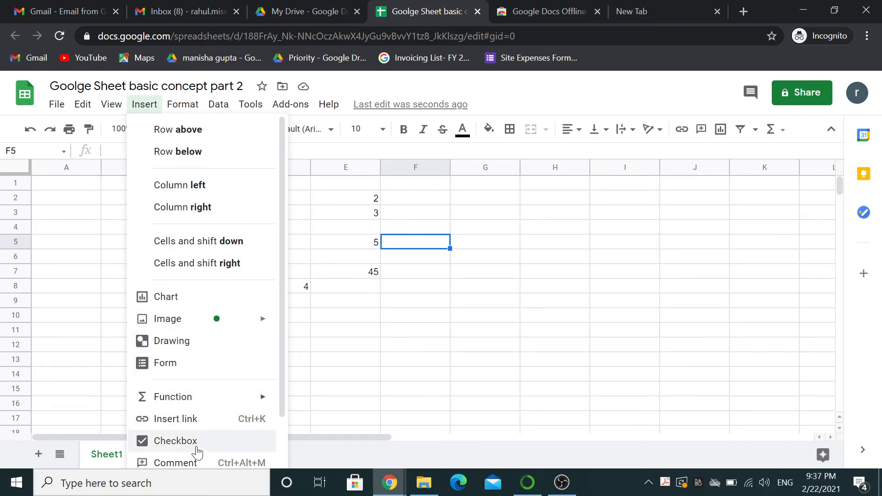
drag(283, 344, 282, 401)
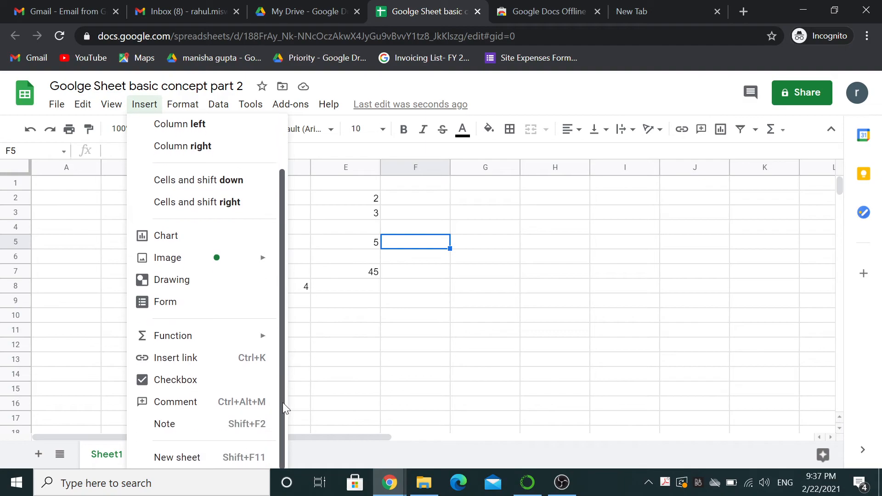
click(206, 423)
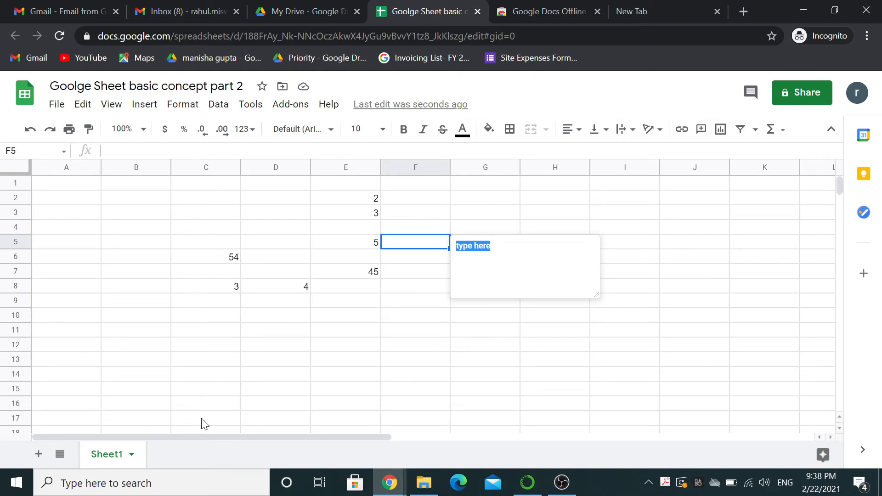
text(this vale)
key(BackSpace)
text(ue  is b)
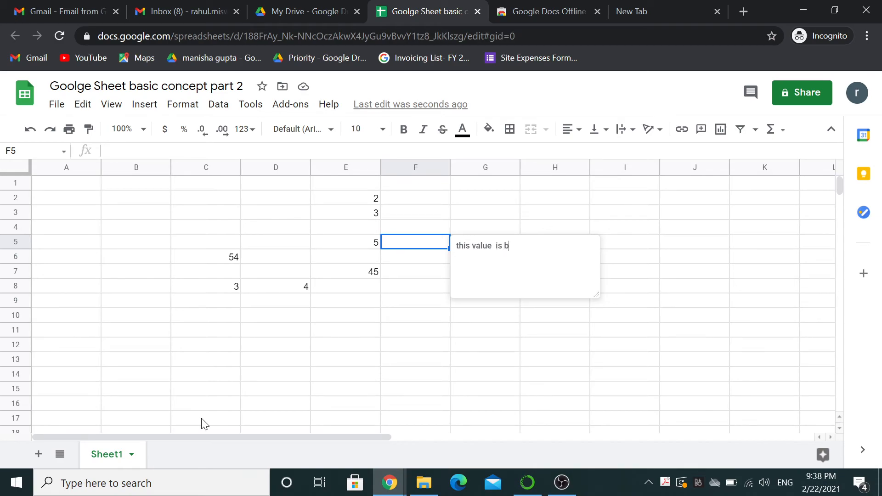
text(us fare)
key(Return)
click(431, 284)
Enter 25 in cell F5.
click(433, 248)
text(25)
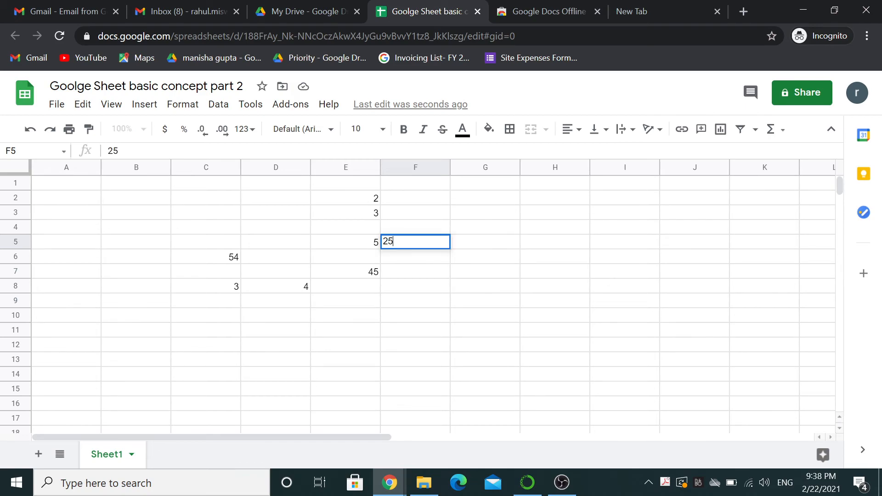
key(Return)
click(432, 244)
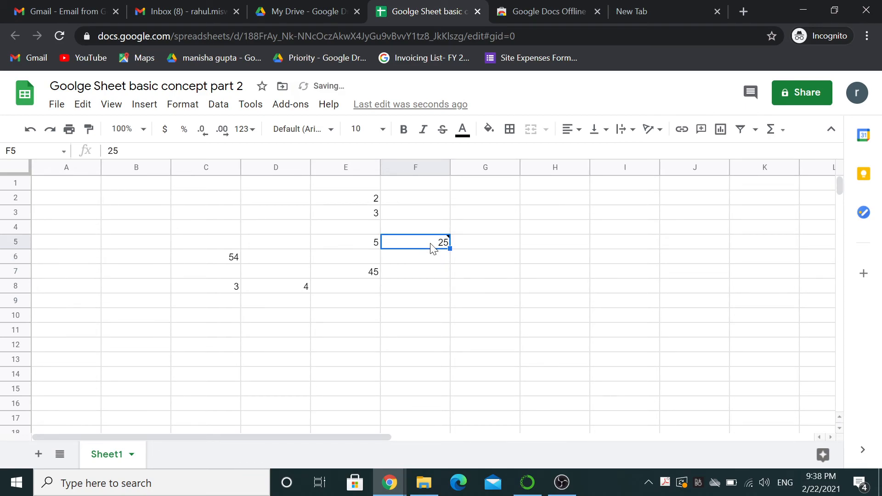
mouse_move(433, 242)
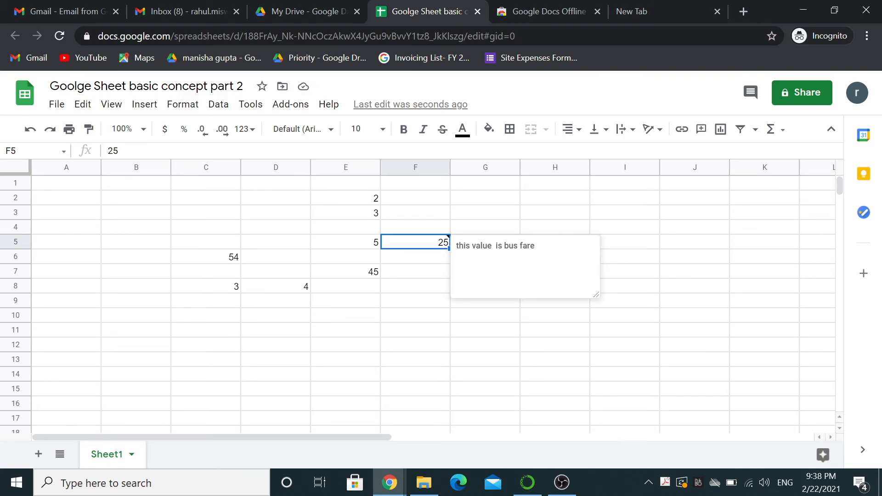
click(431, 266)
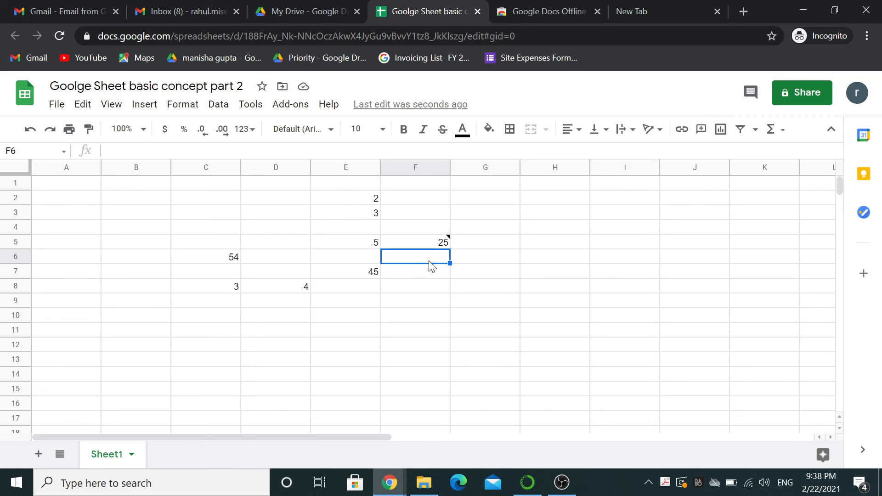
Clear the note from cell F5, keeping its value 25.
key(Up)
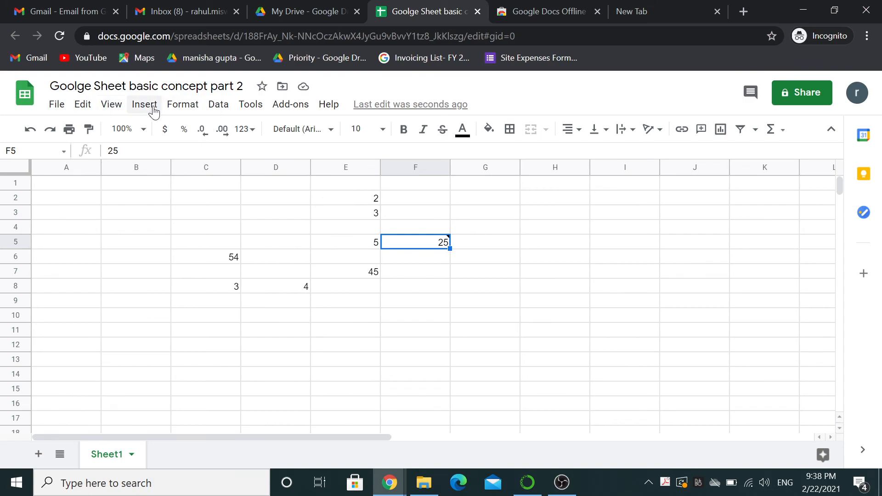
click(83, 104)
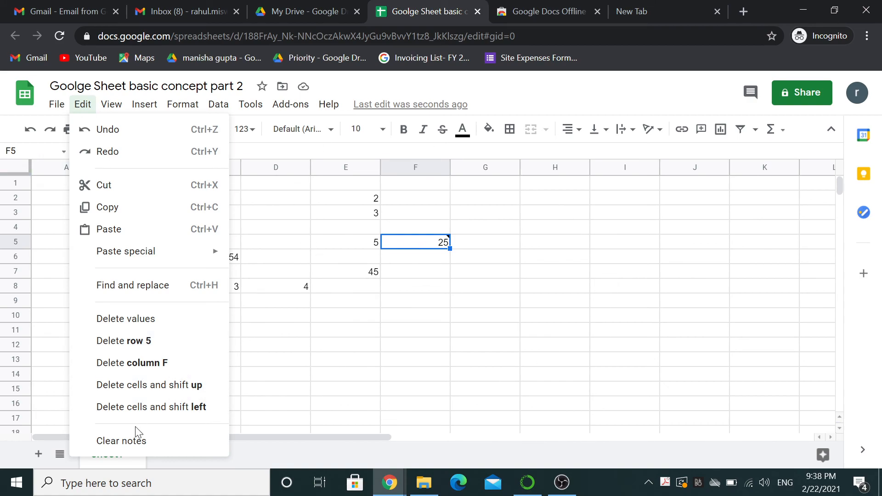
click(125, 439)
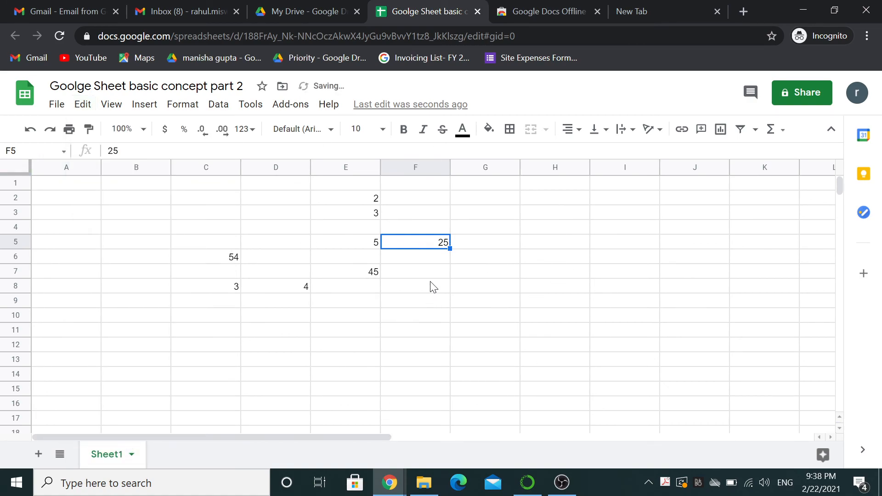
click(83, 105)
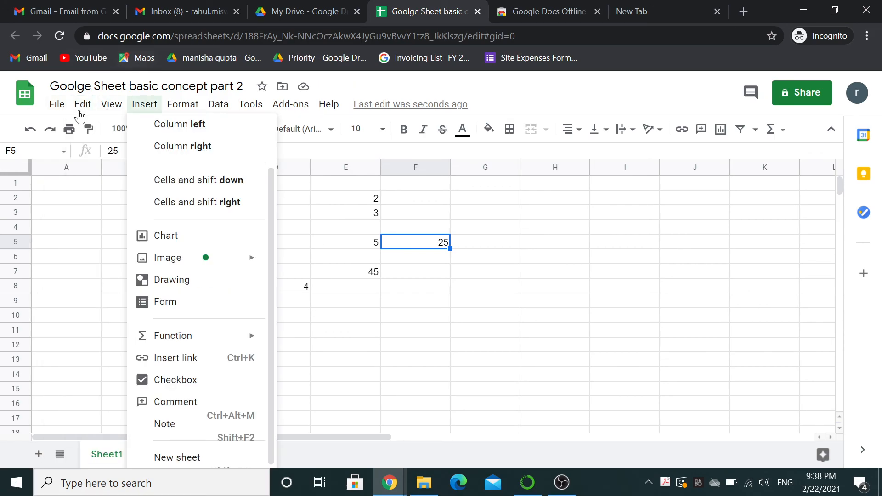
mouse_move(111, 105)
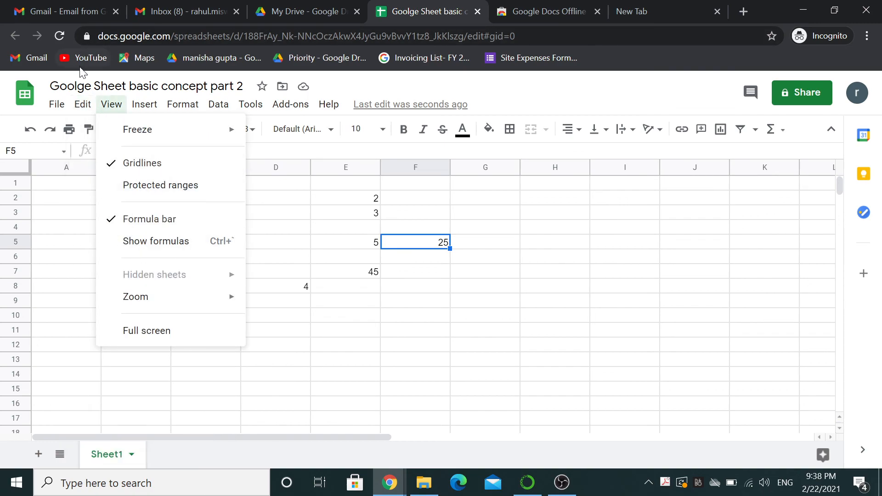
mouse_move(82, 115)
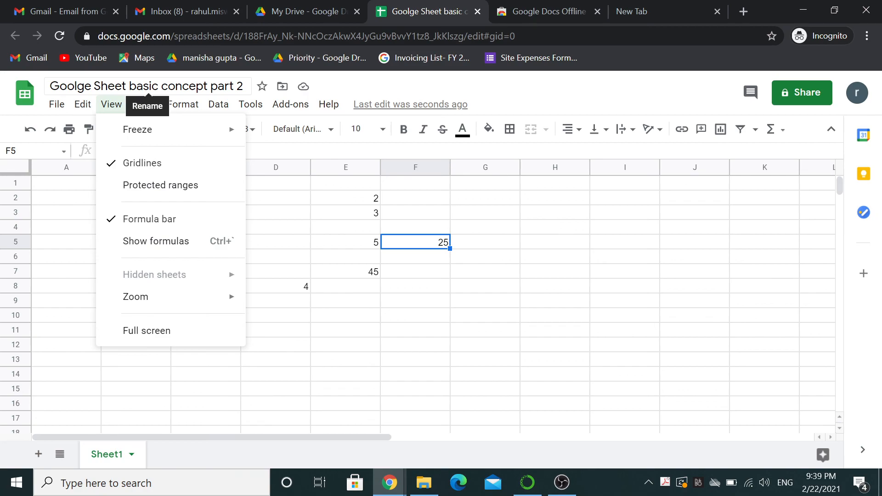
mouse_move(250, 104)
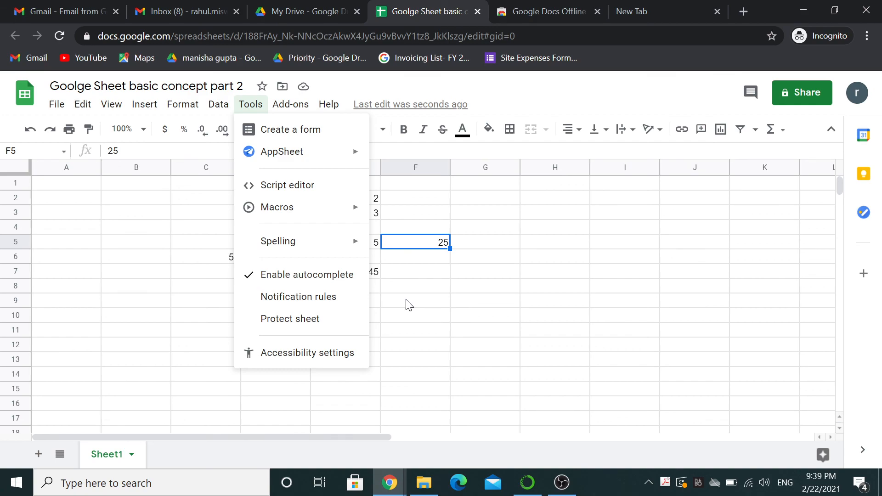
mouse_move(564, 487)
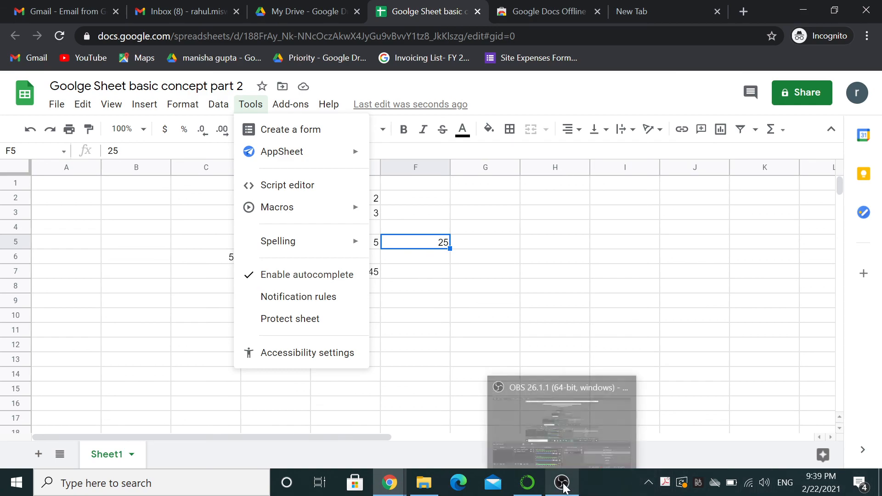